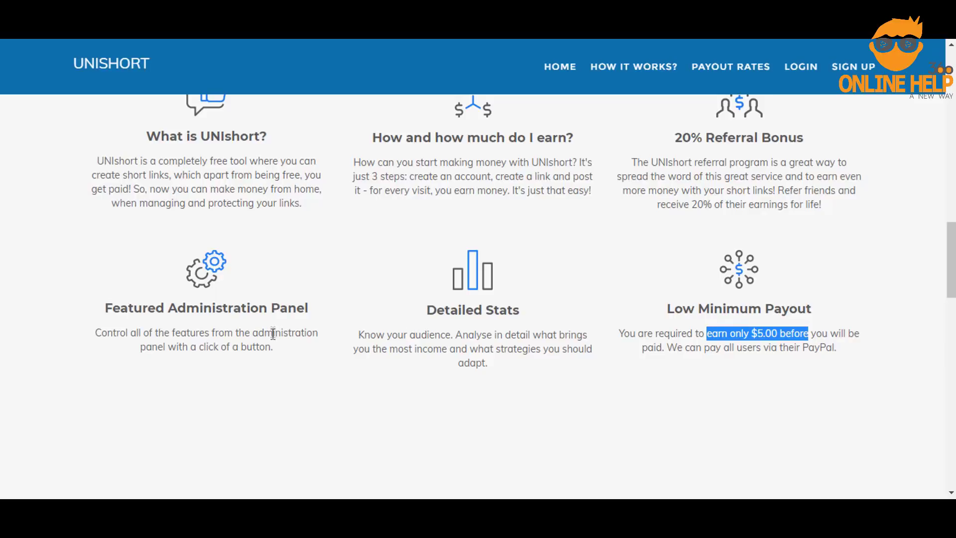
- Examine the UNIshort homepage's feature descriptions, usage statistics, contact form and supported payment methods
scroll(271, 332, down, 5)
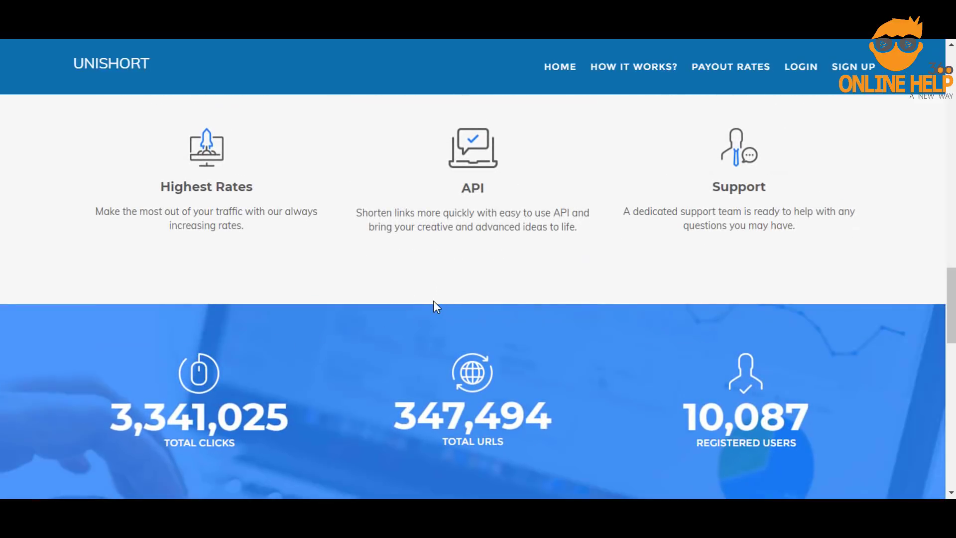
scroll(433, 300, down, 3)
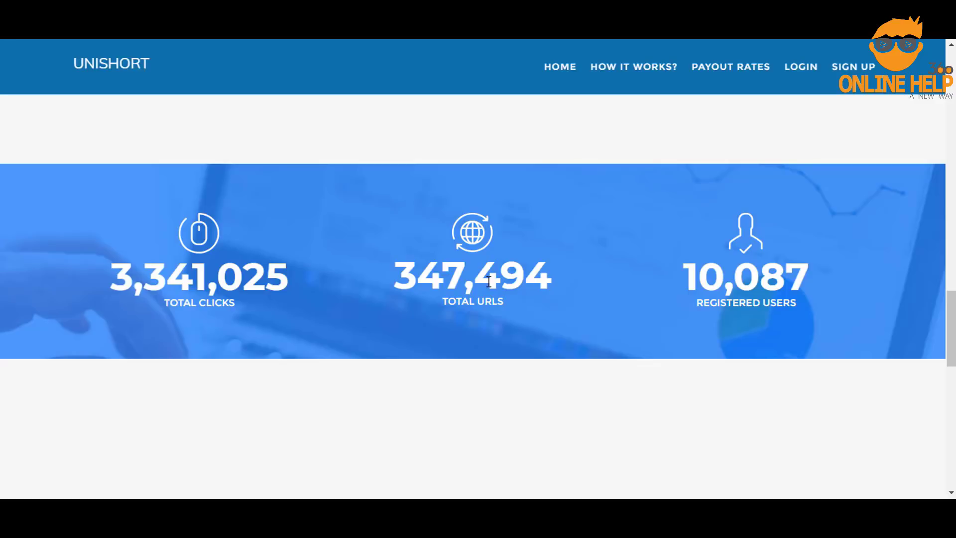
scroll(489, 281, down, 8)
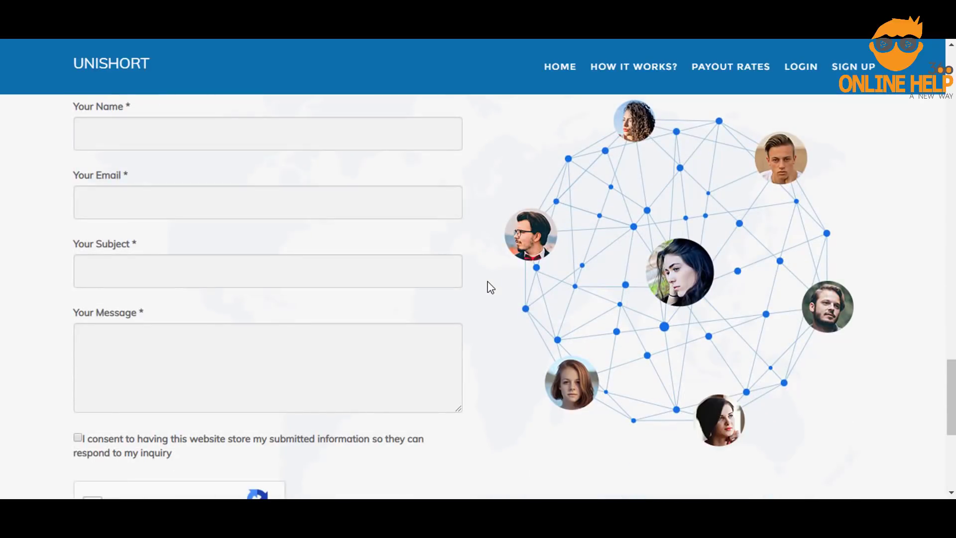
scroll(270, 245, up, 3)
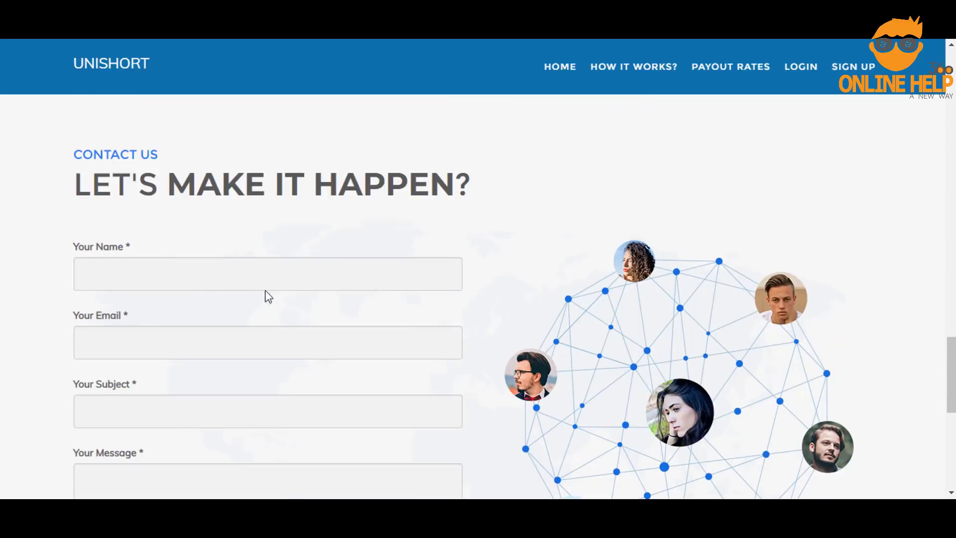
scroll(269, 297, down, 3)
scroll(267, 287, down, 7)
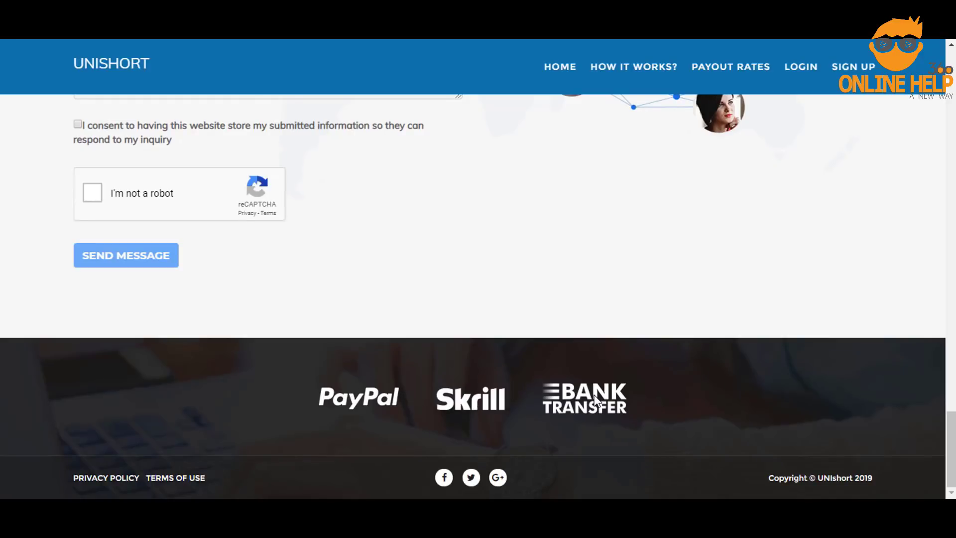
scroll(595, 400, up, 15)
scroll(593, 395, up, 10)
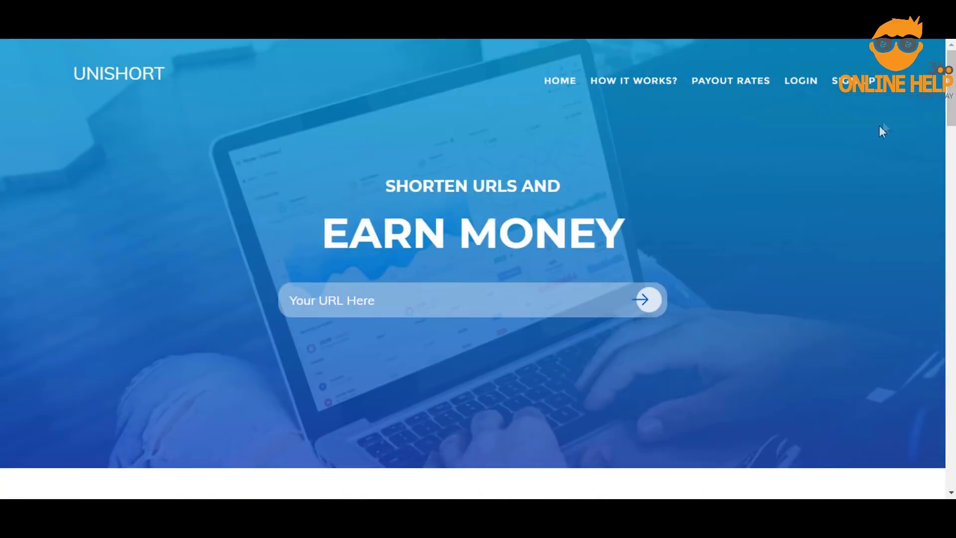
- Open the membership registration page, switch to the existing-member login and sign in with the prefilled credentials
click(853, 85)
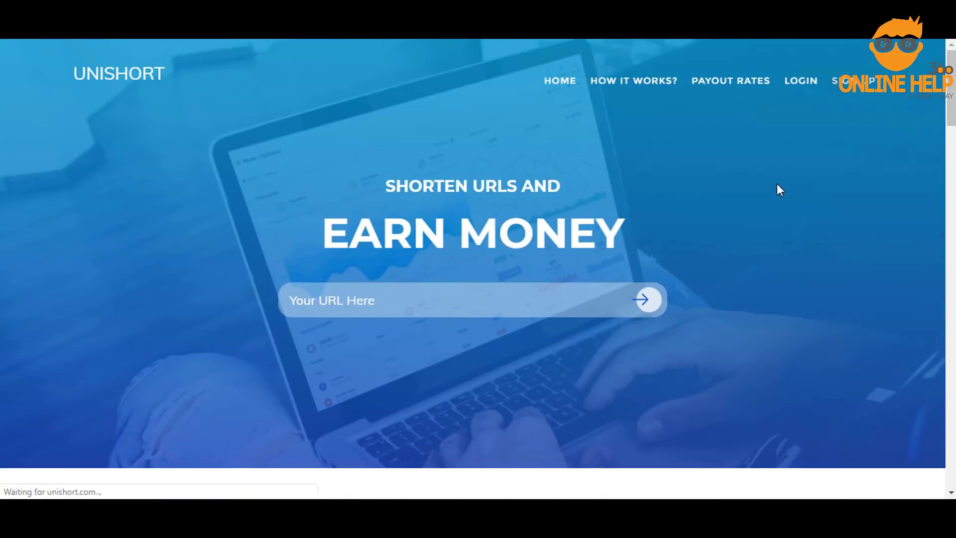
scroll(778, 180, down, 2)
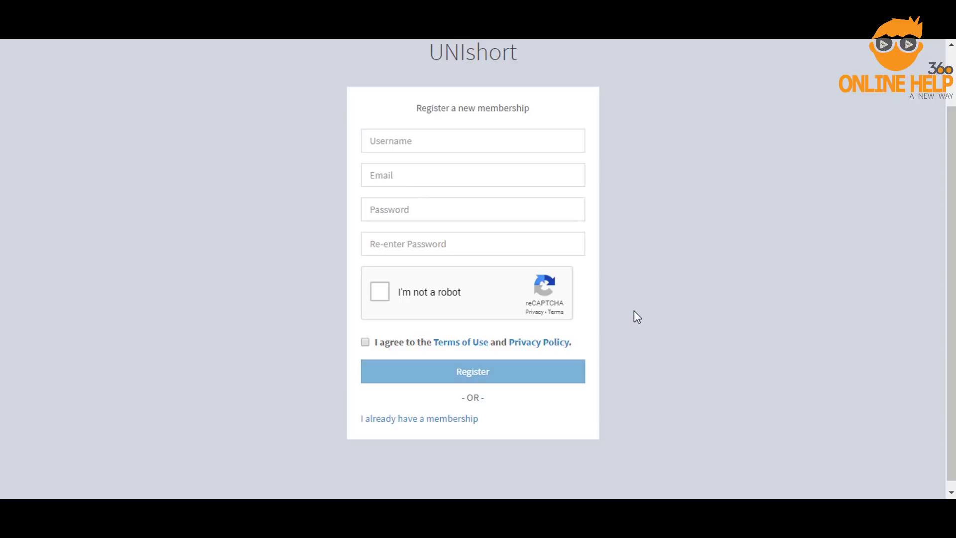
click(430, 419)
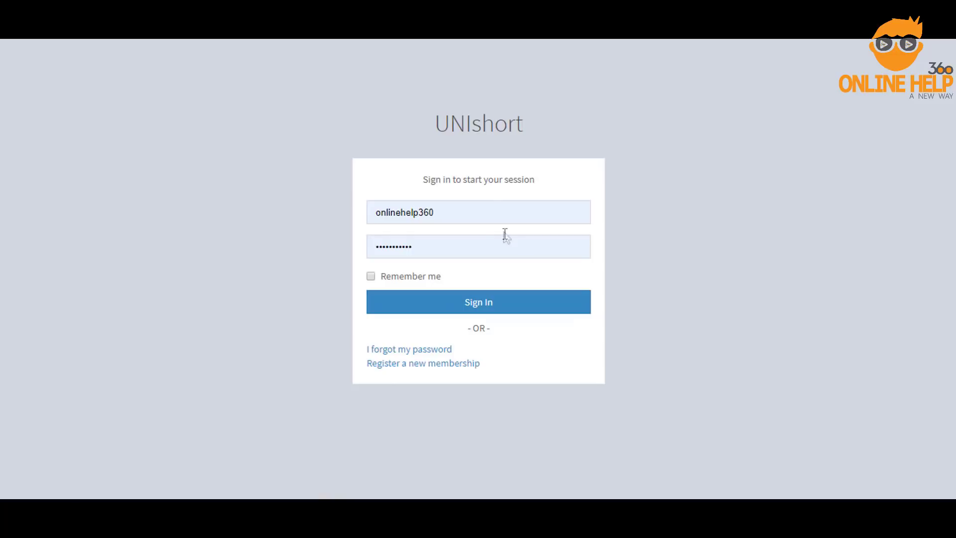
click(487, 310)
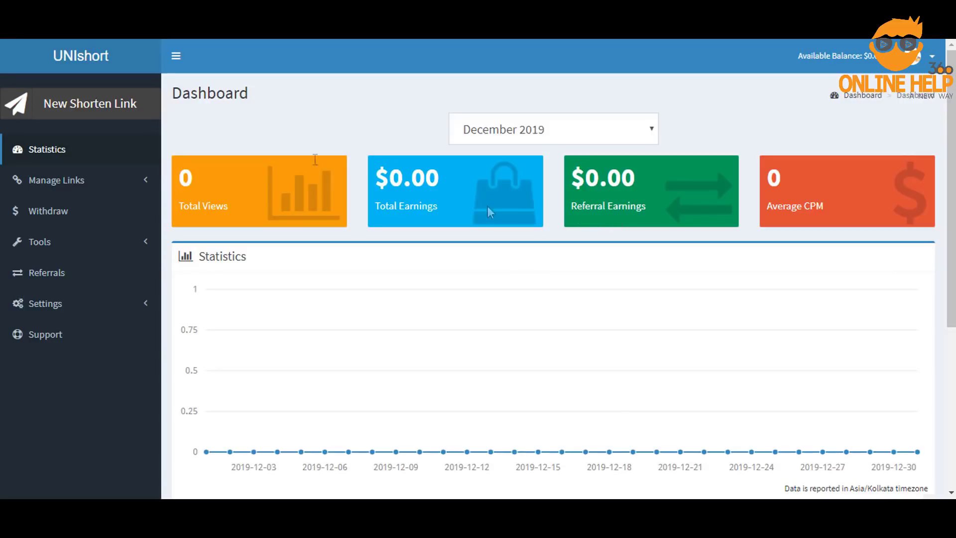
- Create a new short link for the suggested prothomalo.com Bangladesh article 1614799, using Banner Advertisement
click(74, 107)
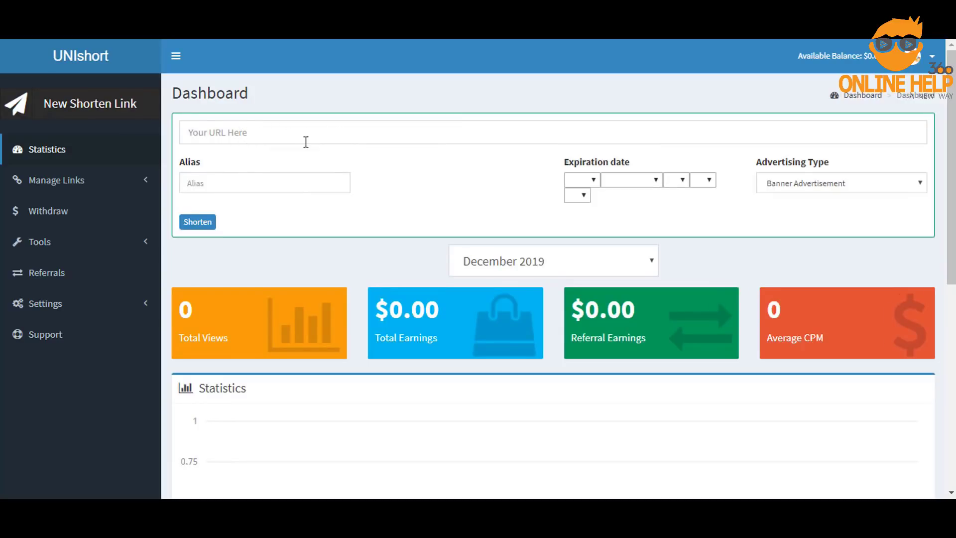
click(318, 131)
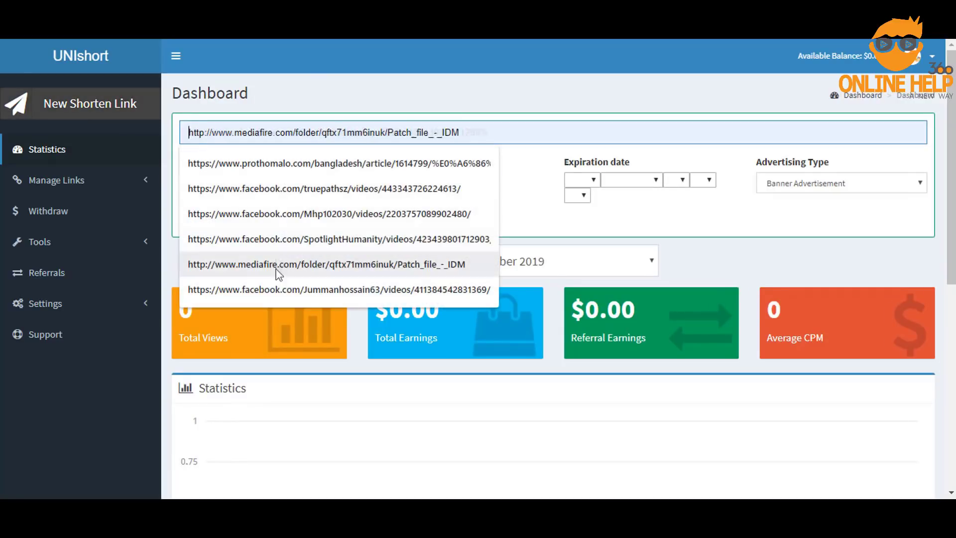
click(332, 164)
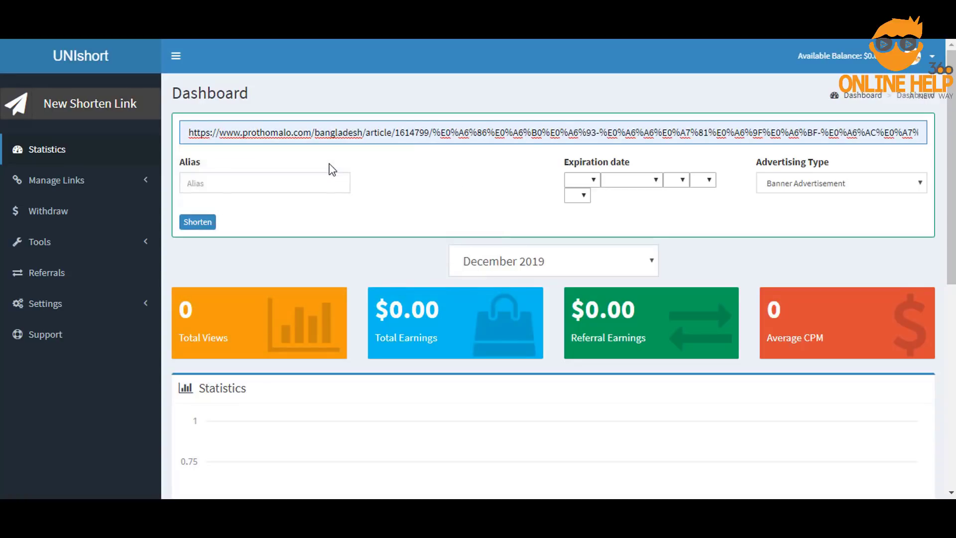
click(209, 222)
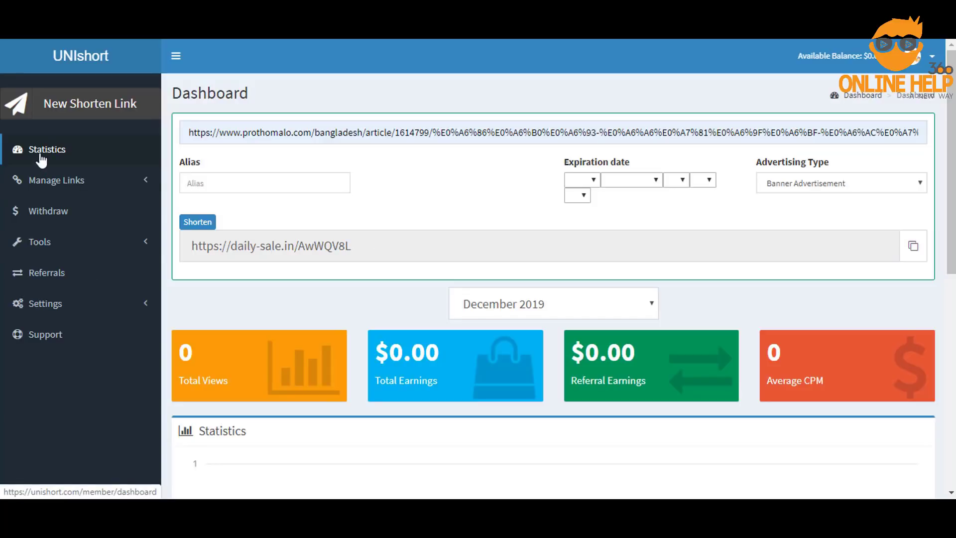
- Open the list of all shortened links in the account
click(73, 185)
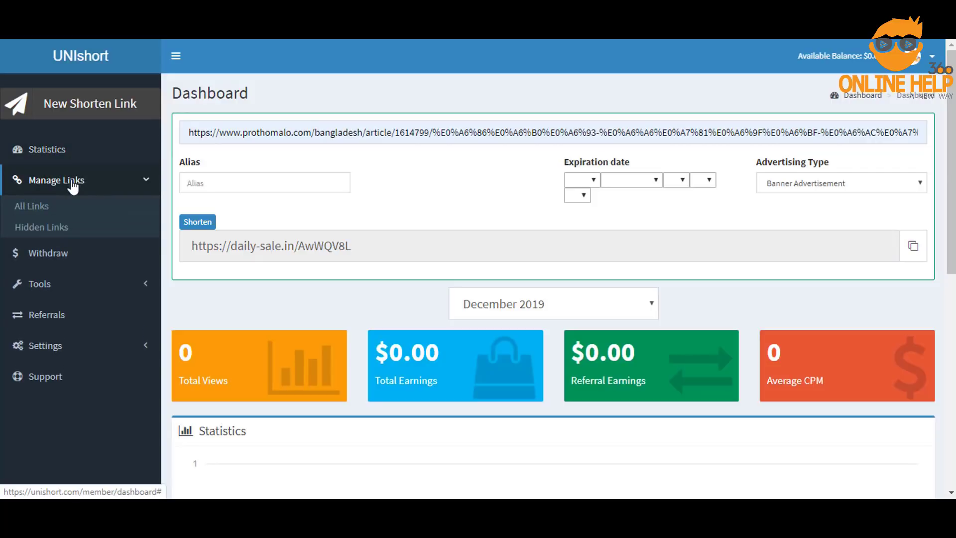
click(43, 212)
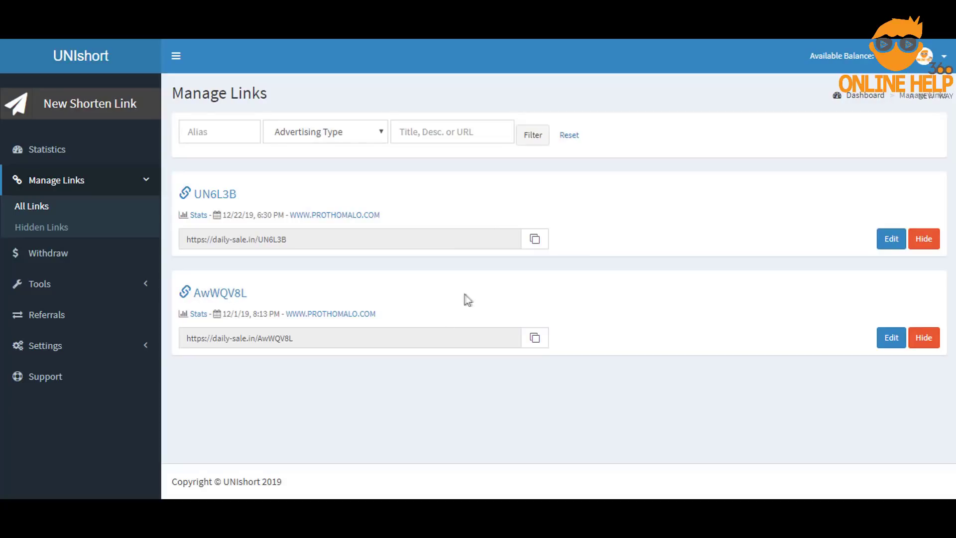
- Open the withdrawal page and examine the balances, payment processing time and explanations of the payment statuses
click(57, 258)
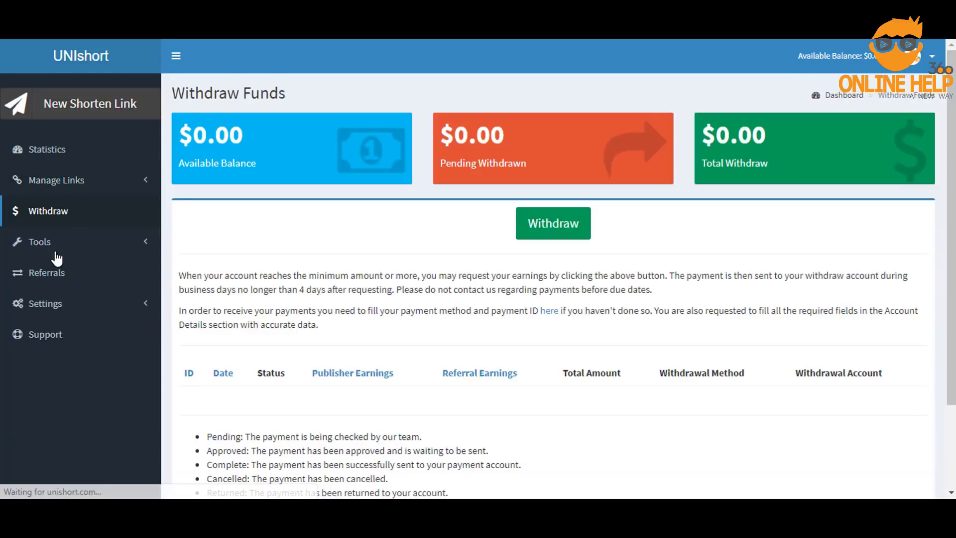
scroll(473, 230, down, 2)
scroll(475, 232, up, 2)
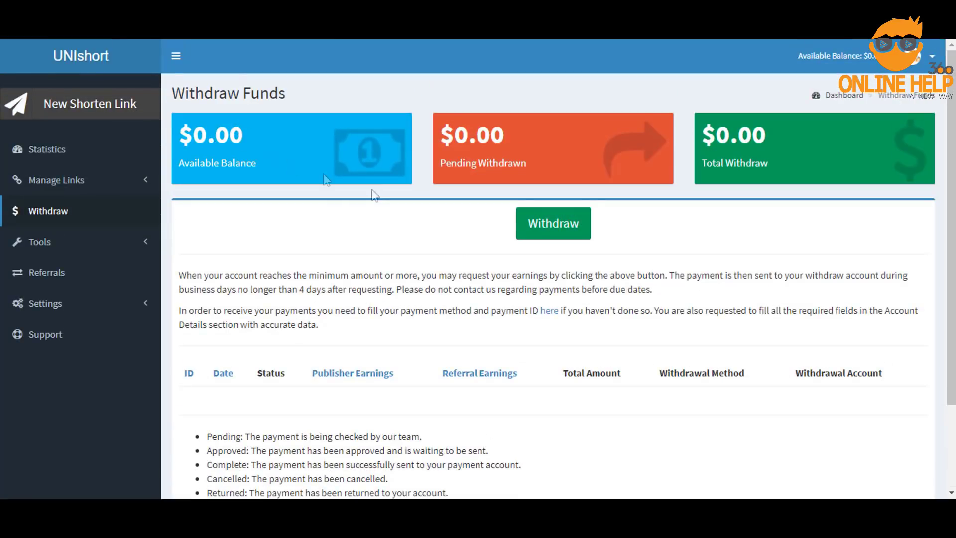
scroll(563, 227, down, 2)
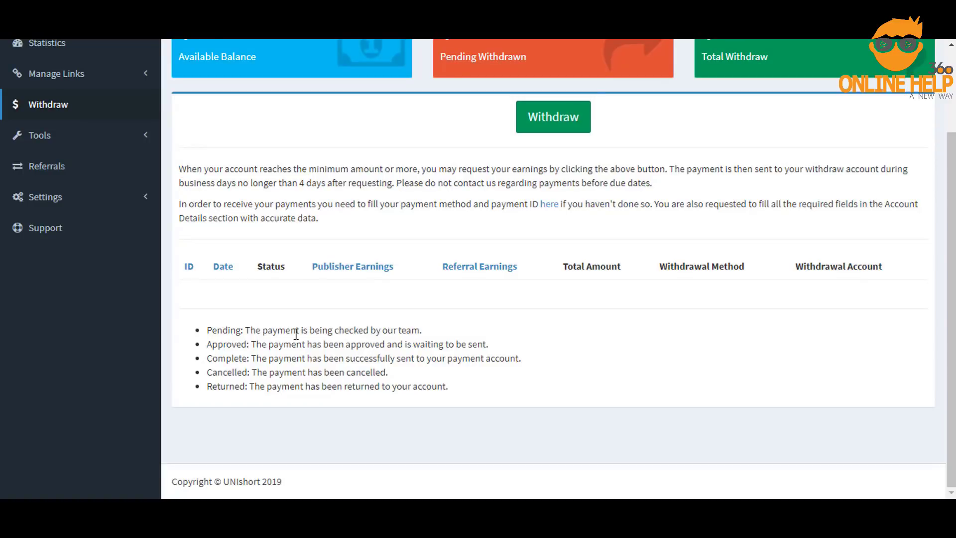
drag(295, 331, 419, 330)
drag(267, 344, 483, 346)
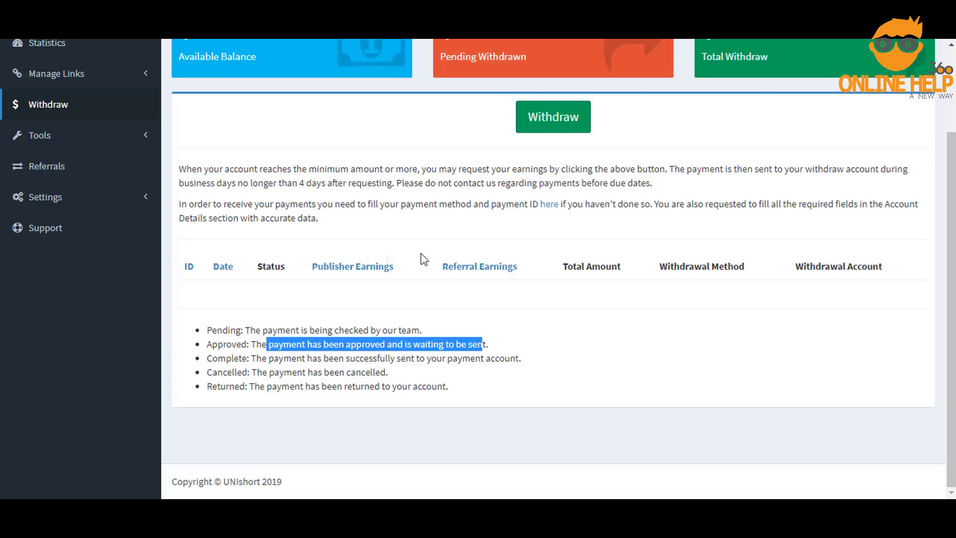
click(210, 186)
drag(201, 185, 397, 182)
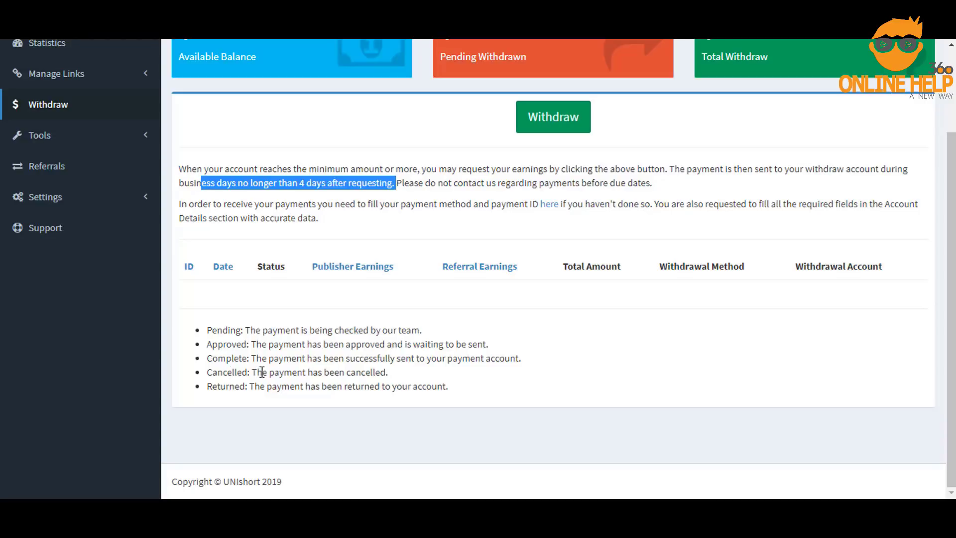
drag(263, 372, 370, 372)
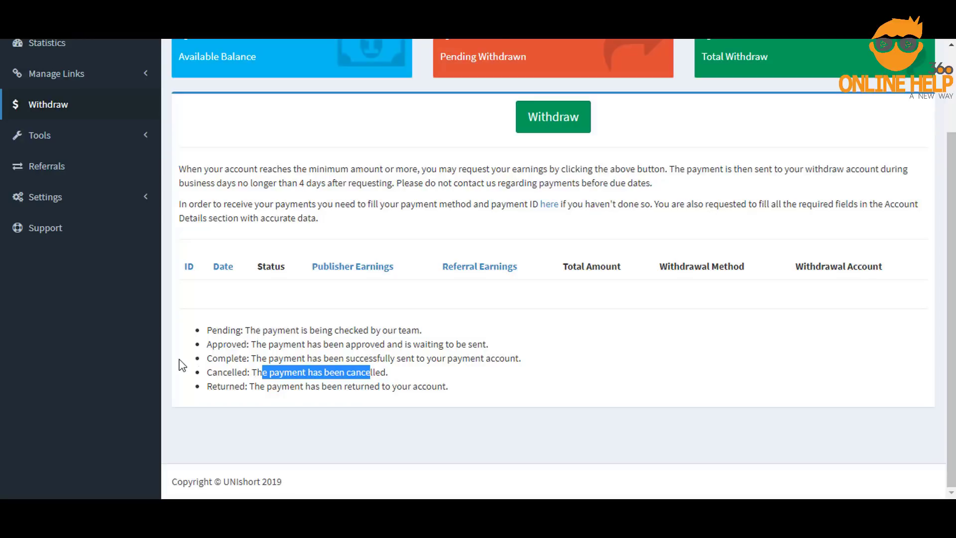
- Open the Mass Shrinker tool and read how many URLs it accepts at once
scroll(181, 365, up, 3)
click(82, 249)
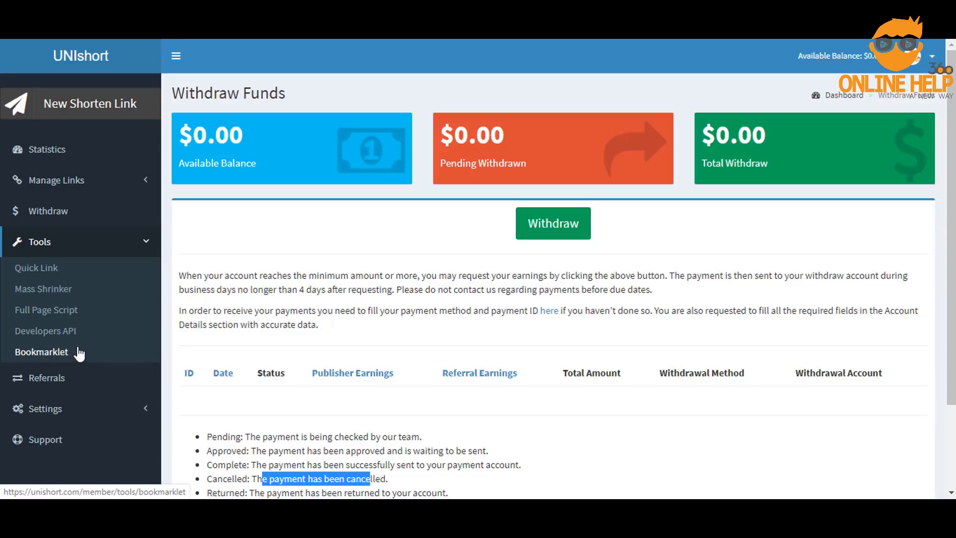
click(50, 290)
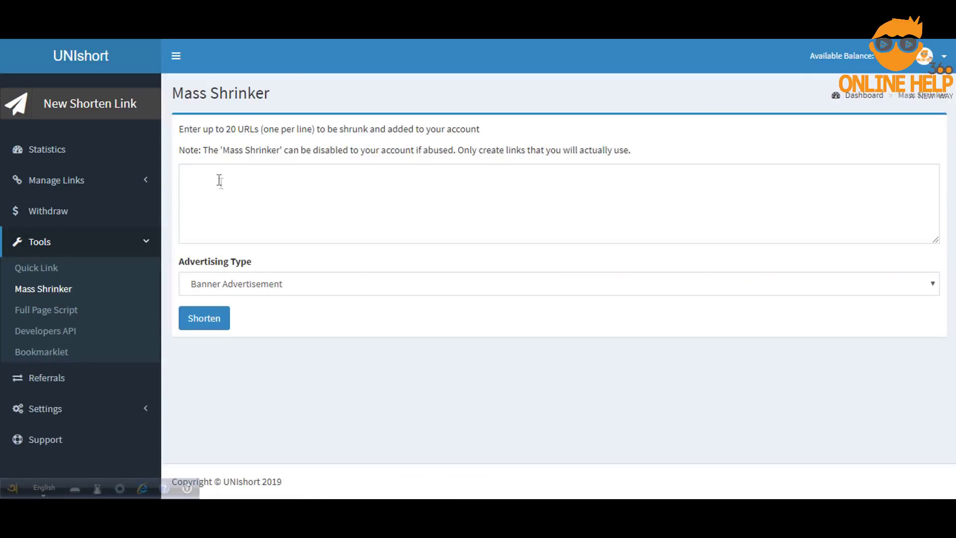
click(212, 172)
drag(209, 131, 387, 126)
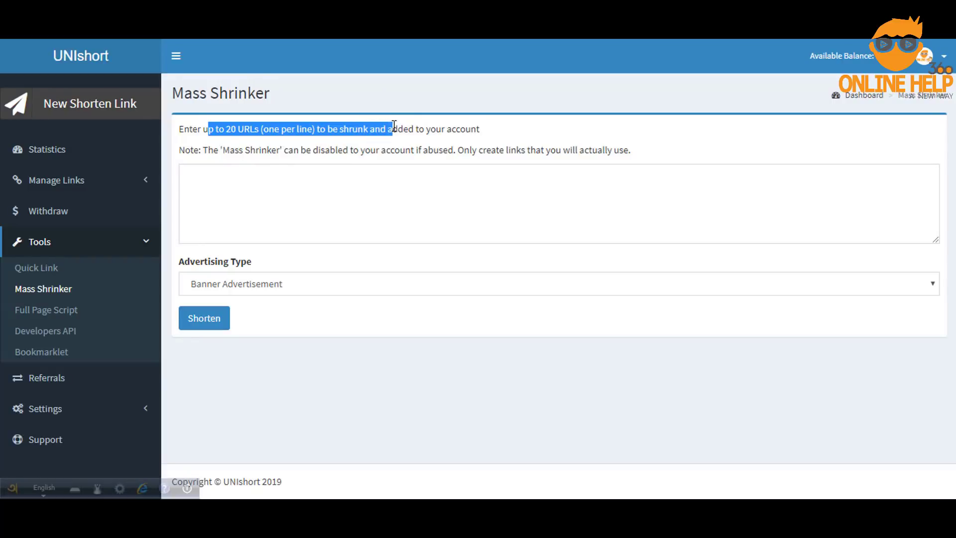
- Copy the address of the open prothomalo.com sports article 1630659 and paste it into the Mass Shrinker's URL box
click(205, 179)
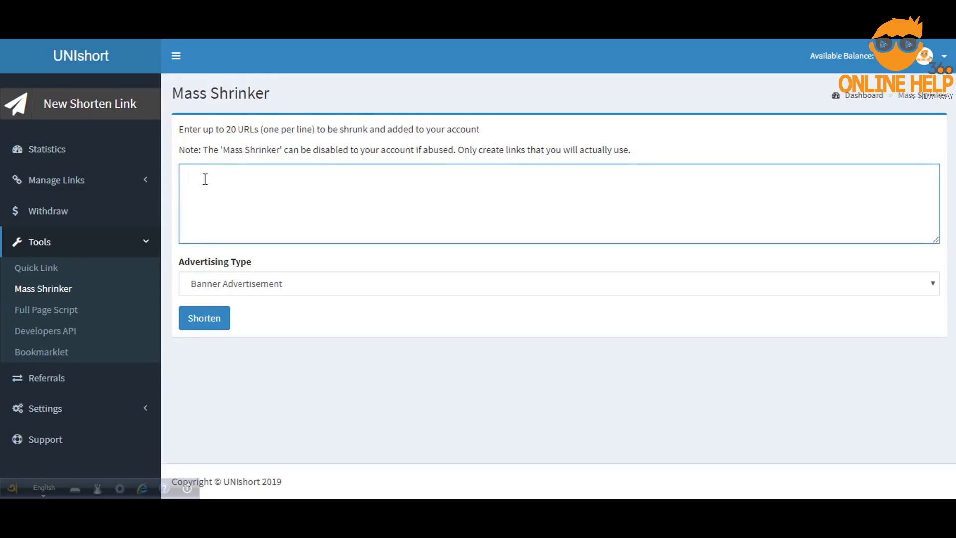
key(ctrl+Tab)
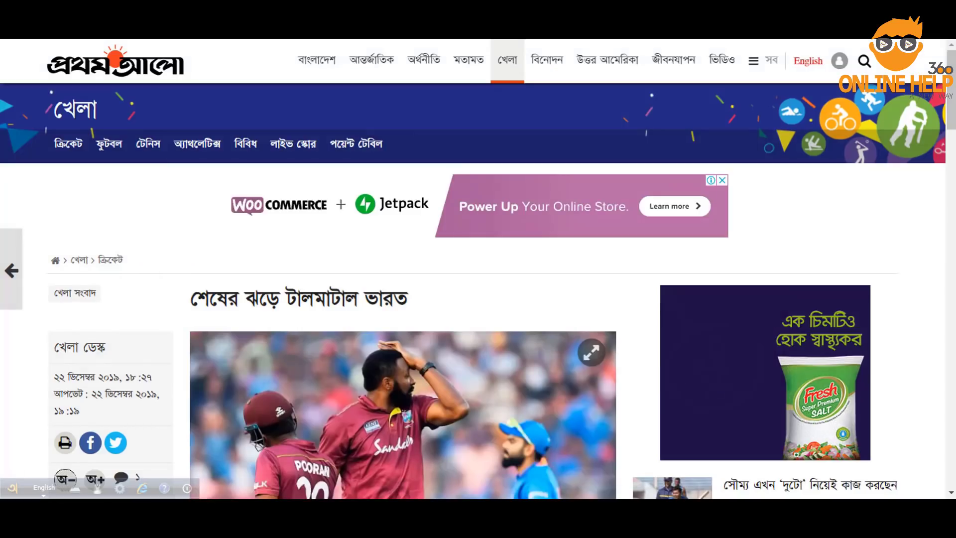
right_click(299, 44)
click(327, 101)
key(ctrl+Tab)
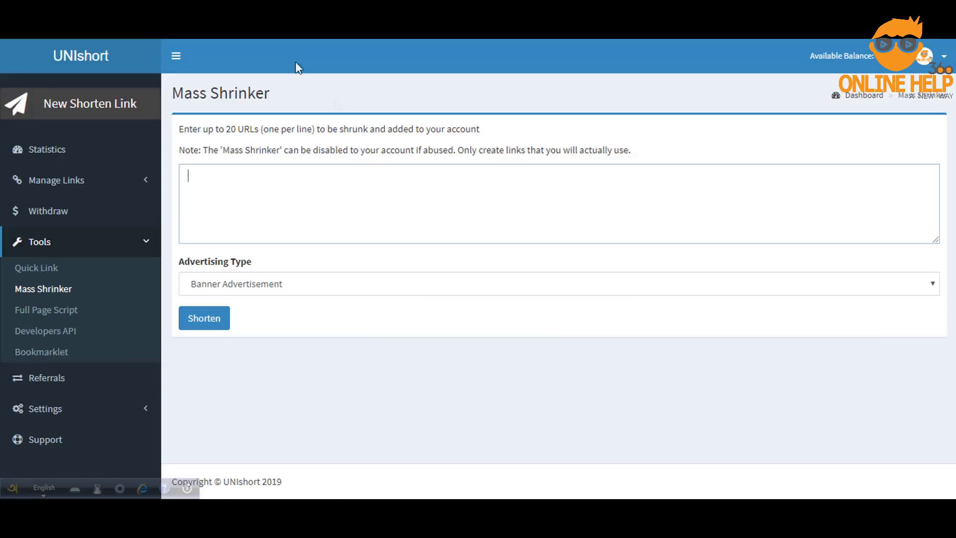
right_click(205, 172)
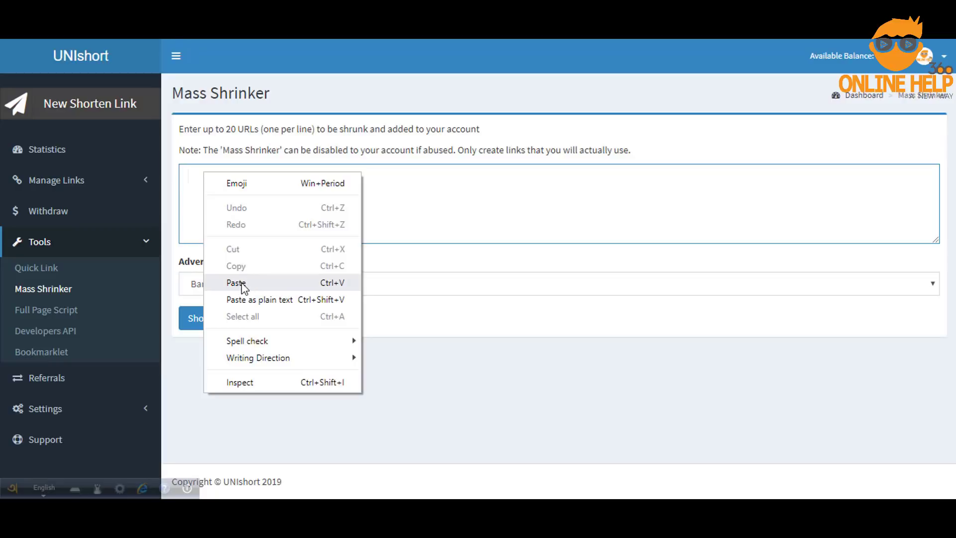
click(249, 280)
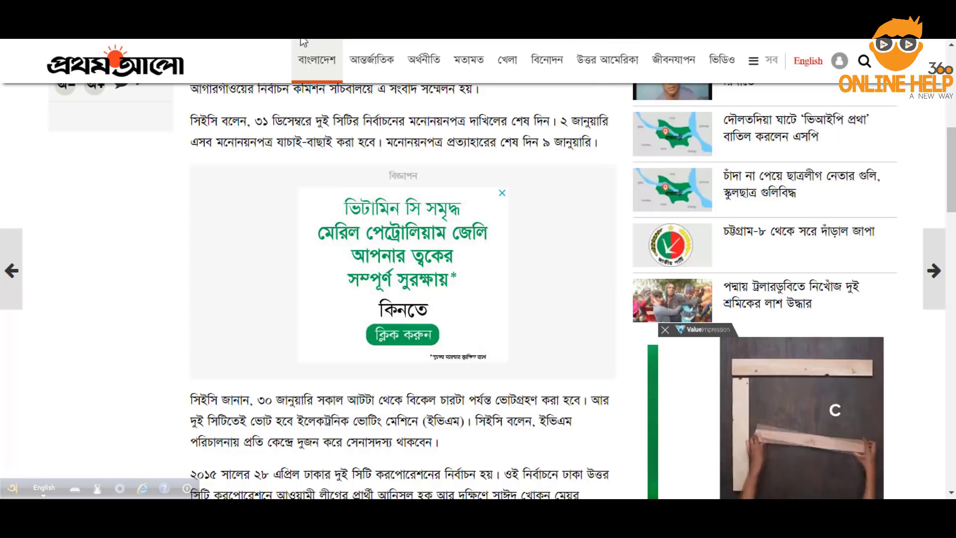
- Add the addresses of prothomalo.com Bangladesh articles 1630644 and 1630650 on separate lines of the Mass Shrinker list
right_click(314, 70)
click(362, 102)
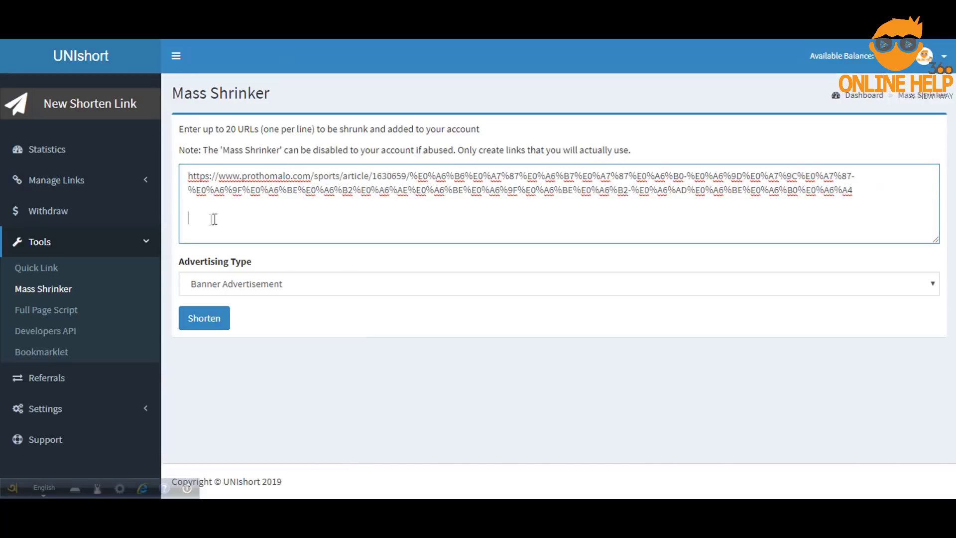
right_click(209, 224)
click(234, 330)
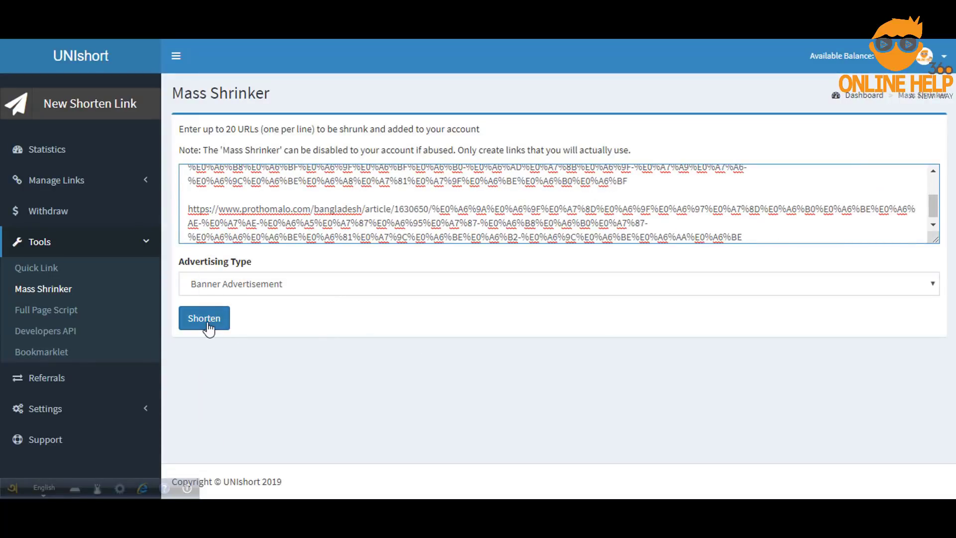
- Shorten all the listed URLs with Banner Advertisement and review the generated short links
click(208, 329)
scroll(272, 309, down, 1)
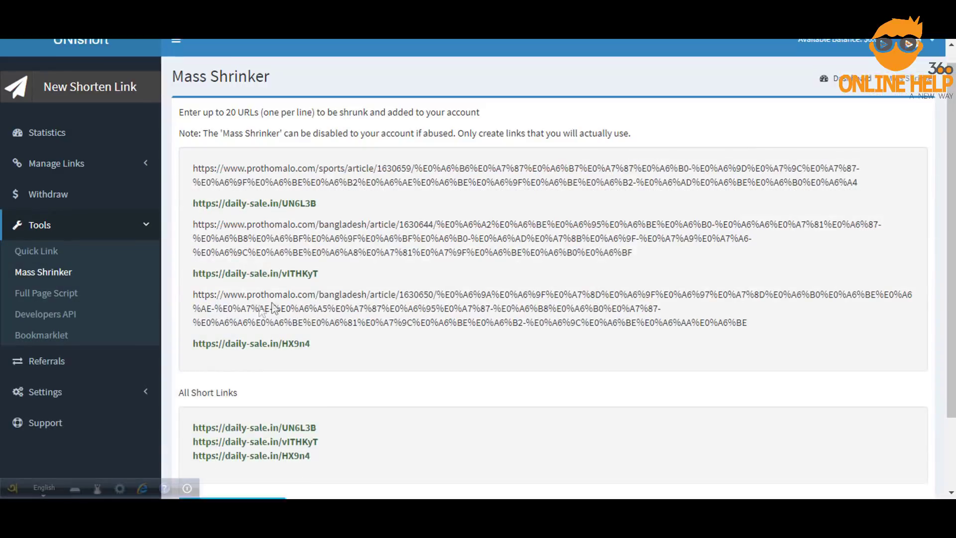
scroll(272, 308, down, 3)
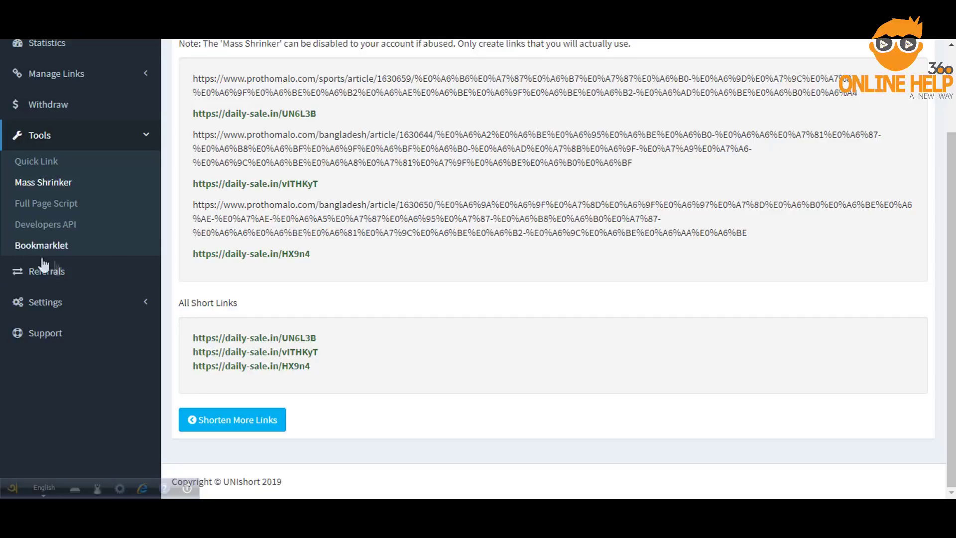
- Open the Referrals page to view the referral program details and referral link
click(68, 274)
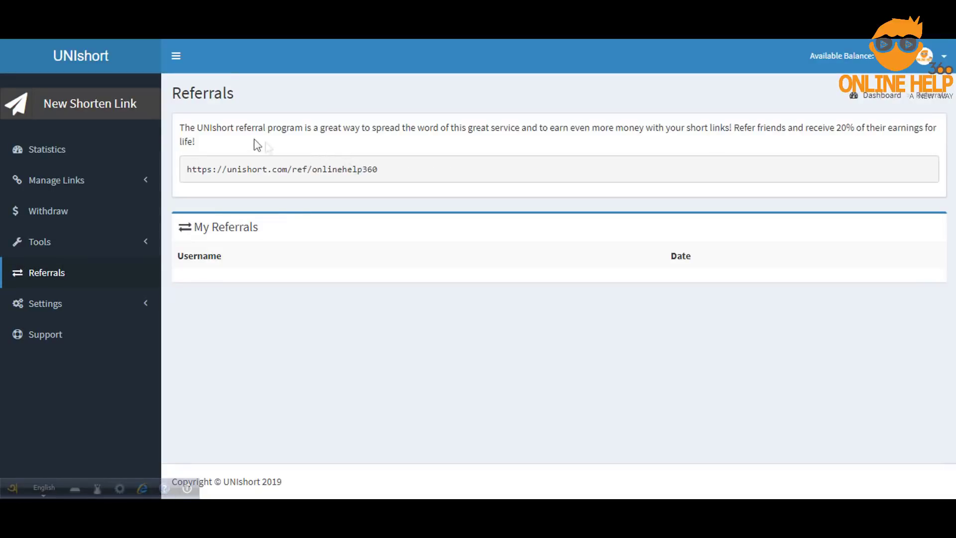
- Highlight the referral link and the offer of 20% of friends' earnings on the Referrals page
drag(184, 169, 409, 163)
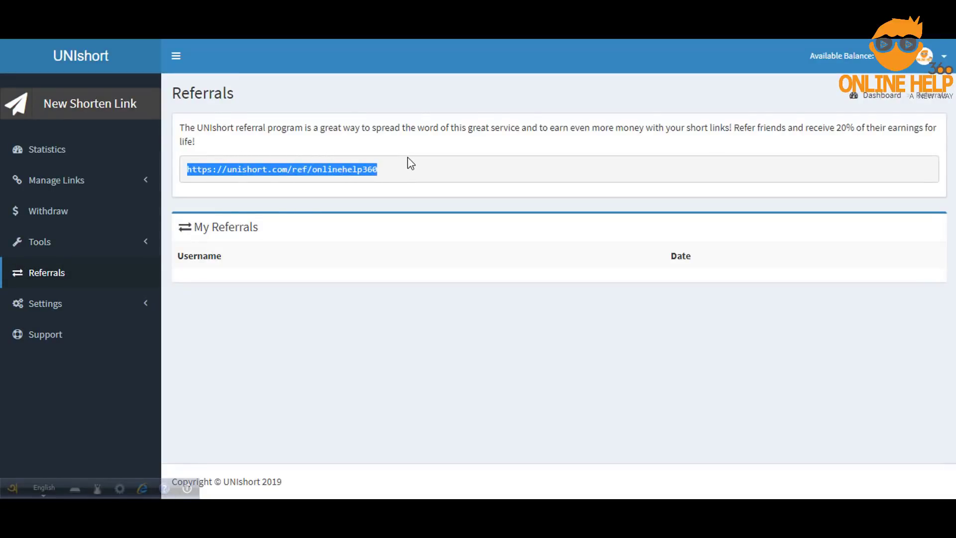
drag(744, 129, 938, 143)
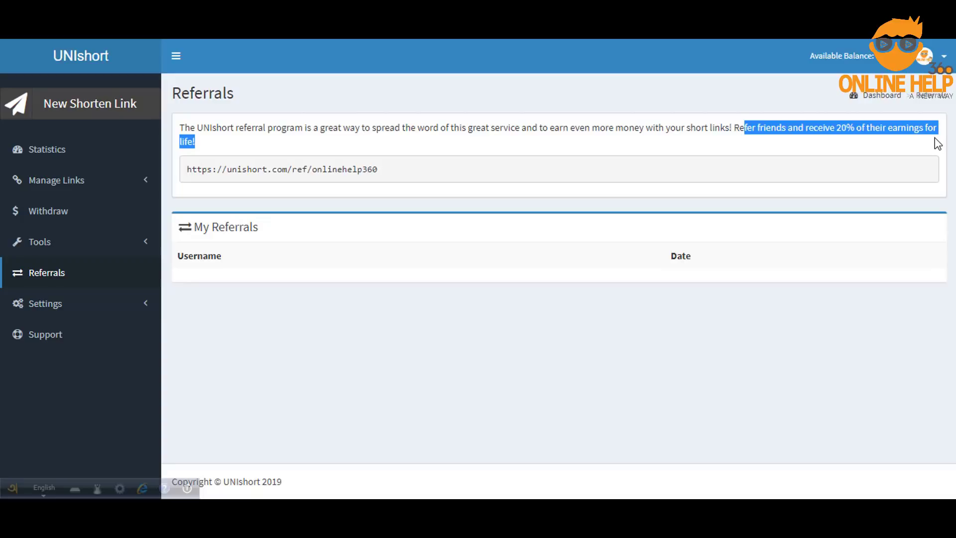
- Open the profile settings and fill in the billing name, address and country from the saved autofill entry
click(76, 306)
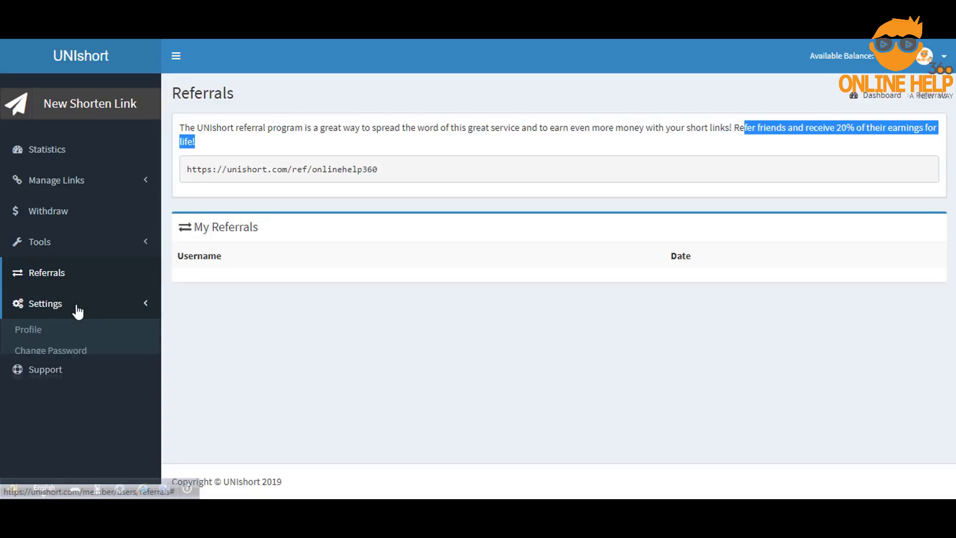
click(37, 330)
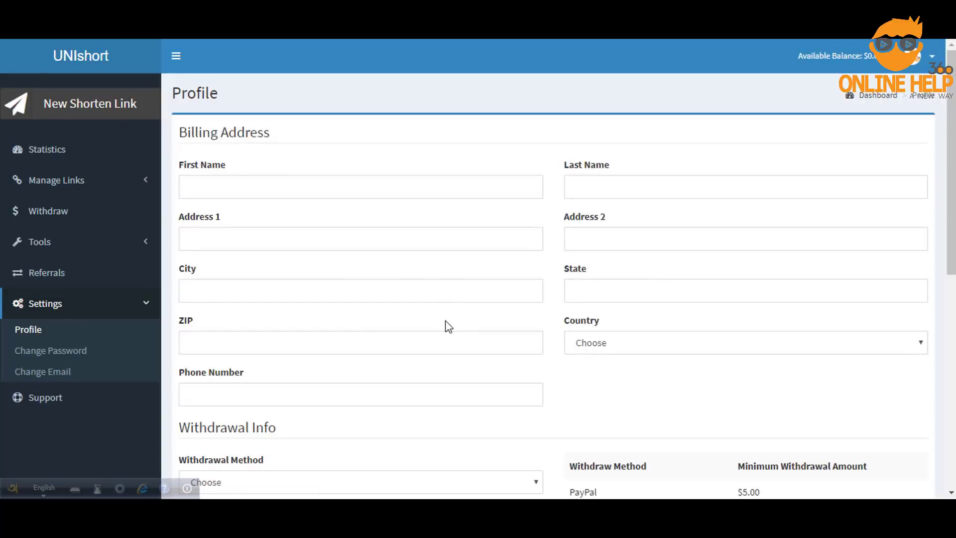
click(315, 187)
click(247, 229)
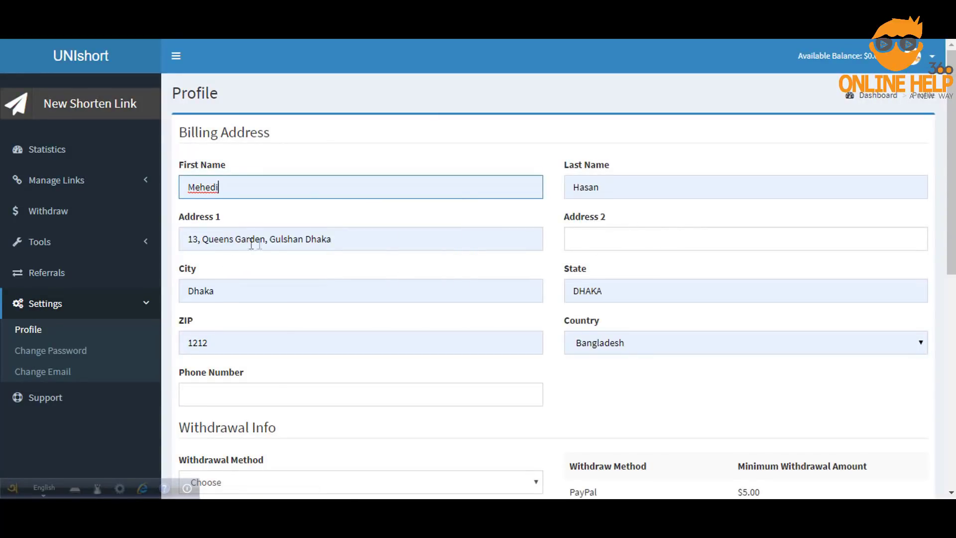
scroll(409, 267, down, 3)
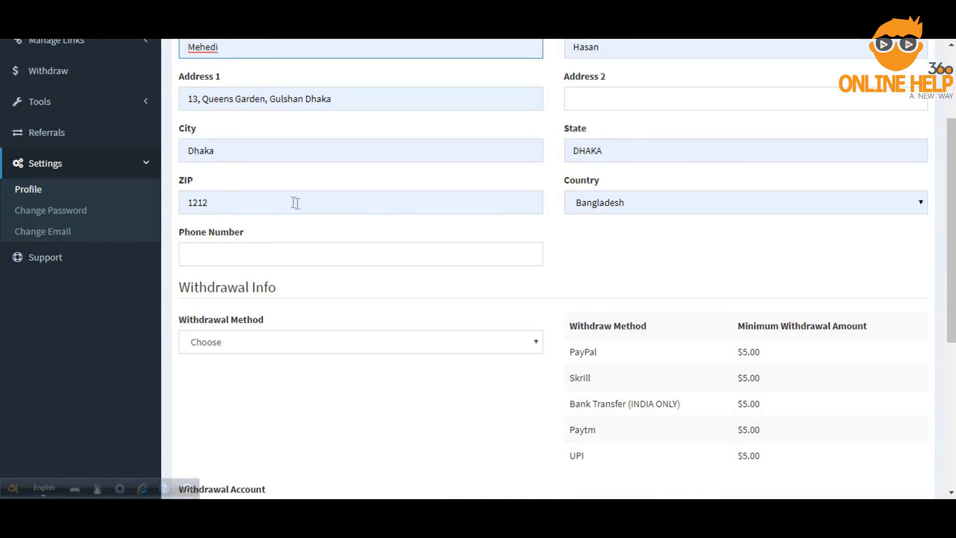
click(626, 209)
click(626, 209)
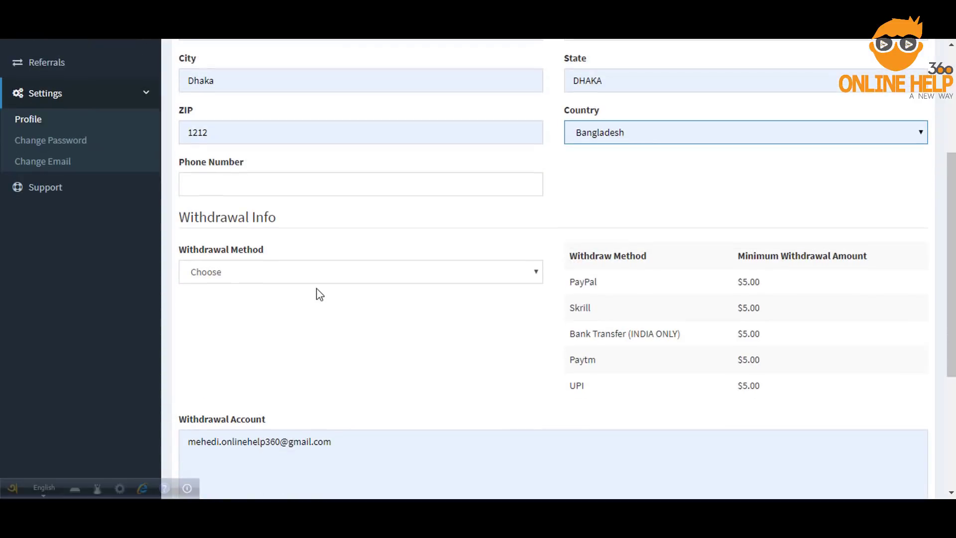
- Set the withdrawal method to Skrill and check the withdrawal account e-mail and Skrill's minimum withdrawal amount
scroll(284, 303, down, 1)
click(270, 272)
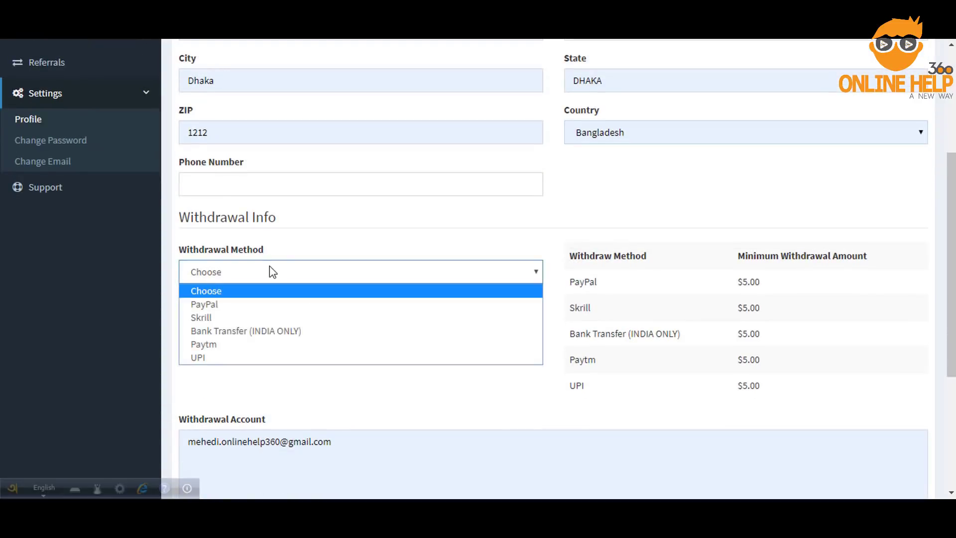
click(218, 317)
scroll(427, 289, down, 5)
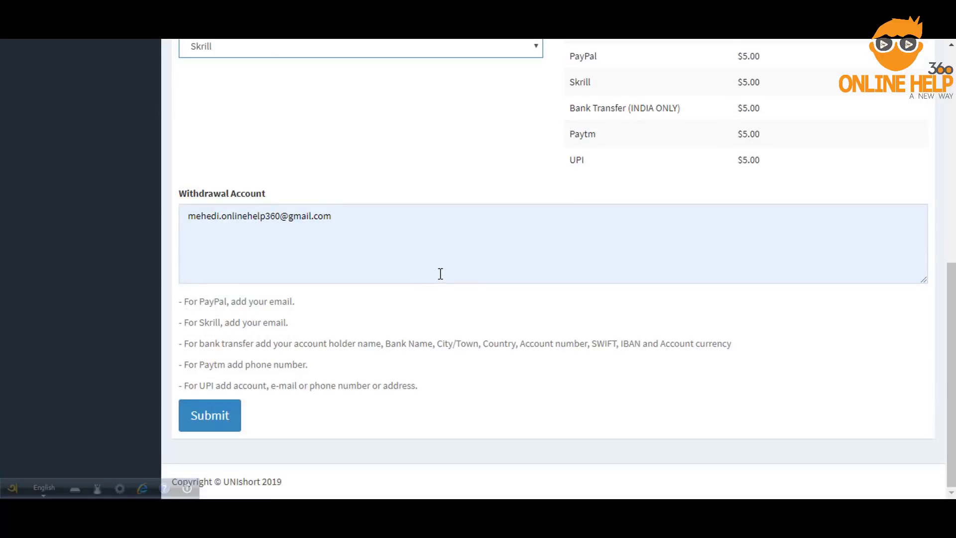
scroll(496, 326, up, 3)
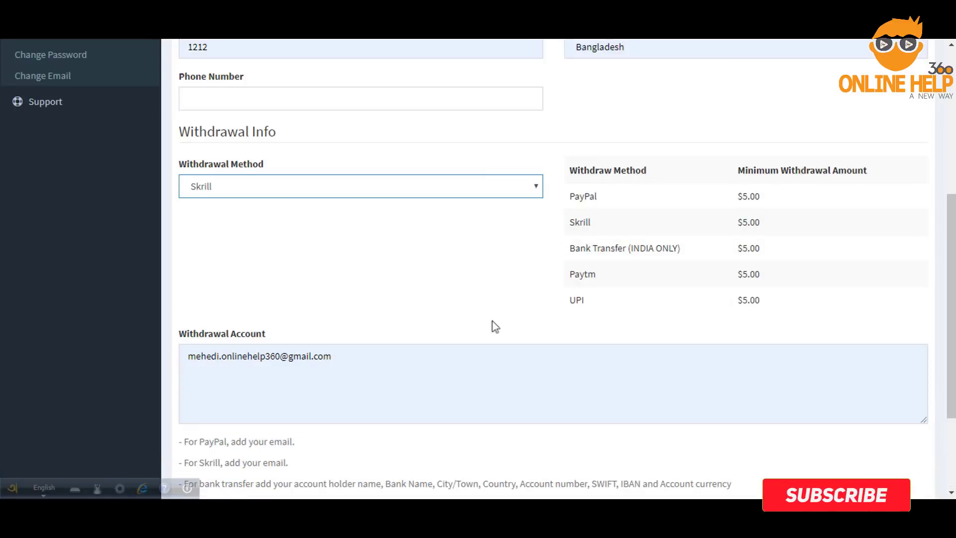
scroll(495, 326, down, 2)
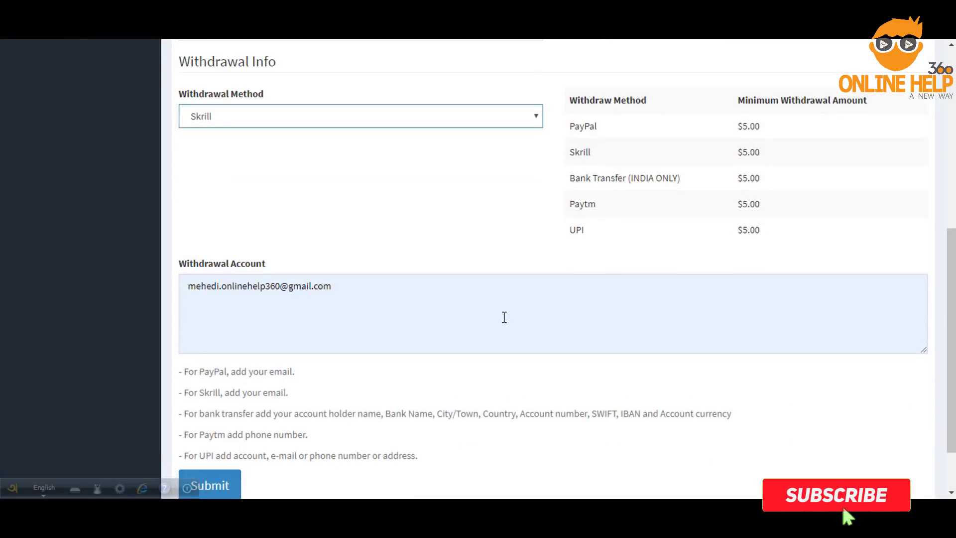
click(351, 288)
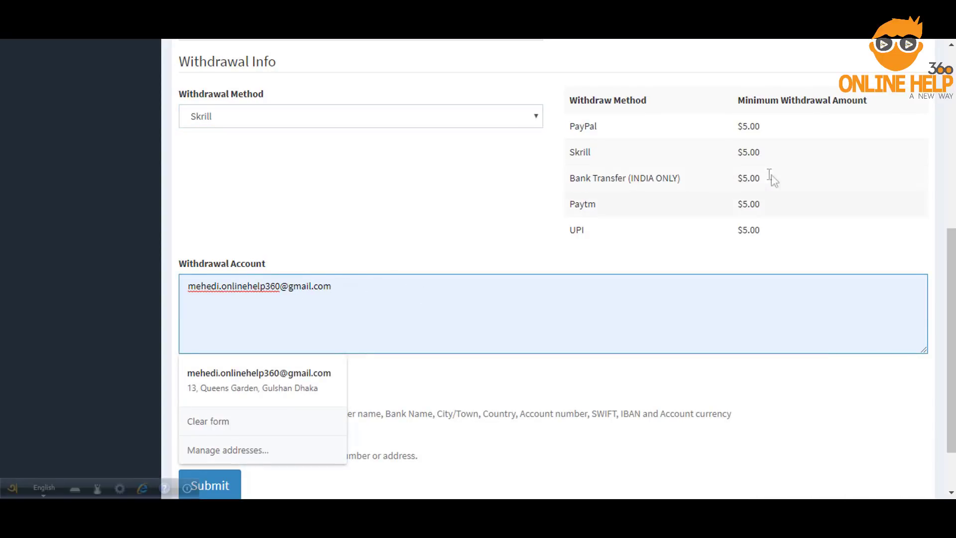
drag(736, 151, 765, 155)
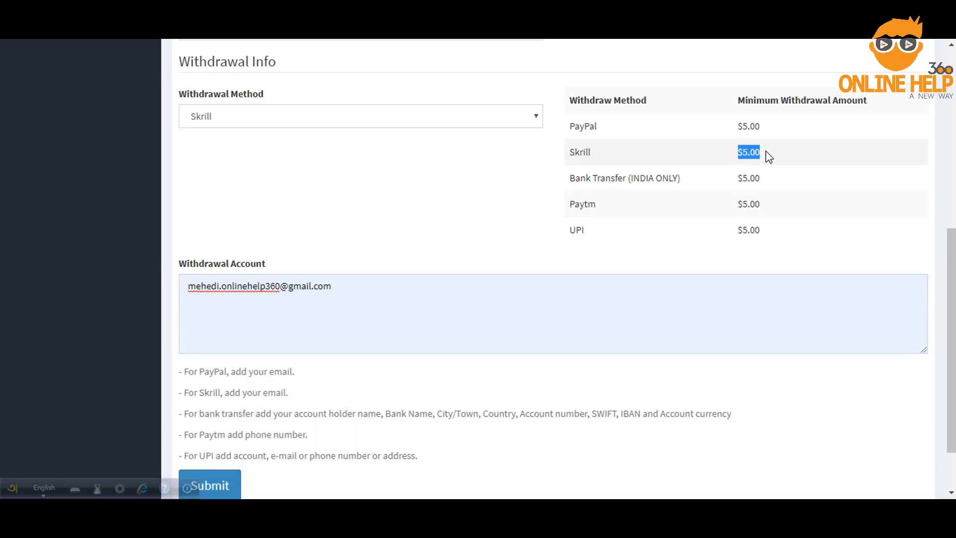
scroll(411, 218, down, 2)
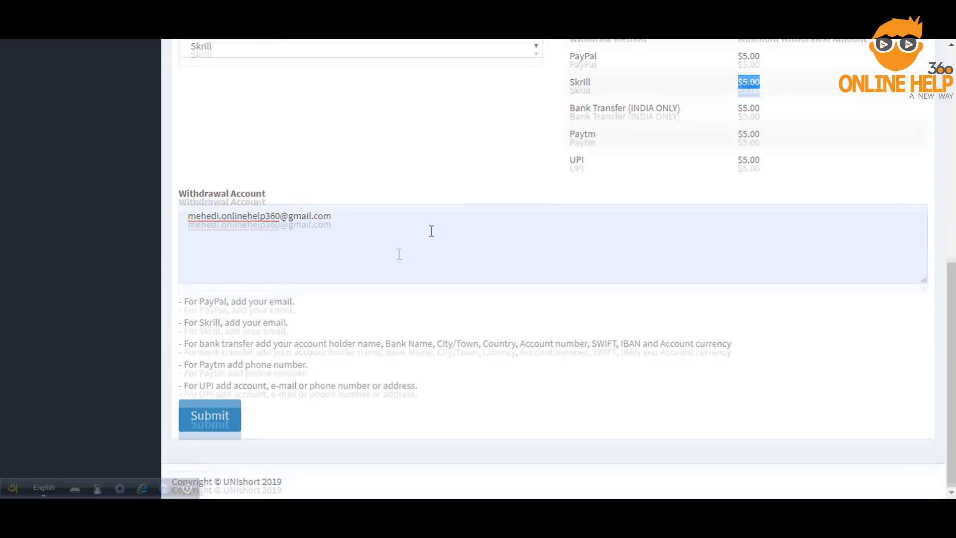
- Fill in the phone number with the suggested entry, submit the profile and review the saved details
scroll(751, 223, up, 5)
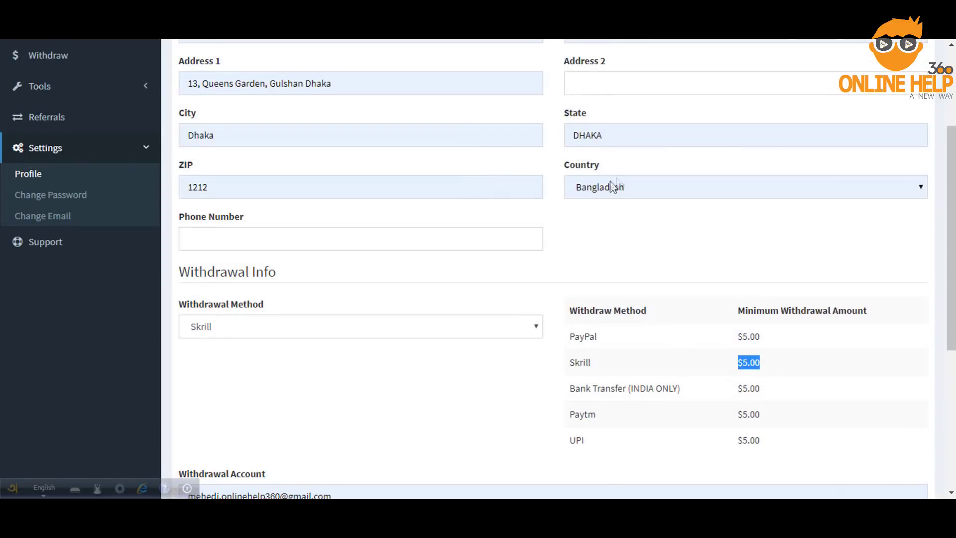
click(337, 241)
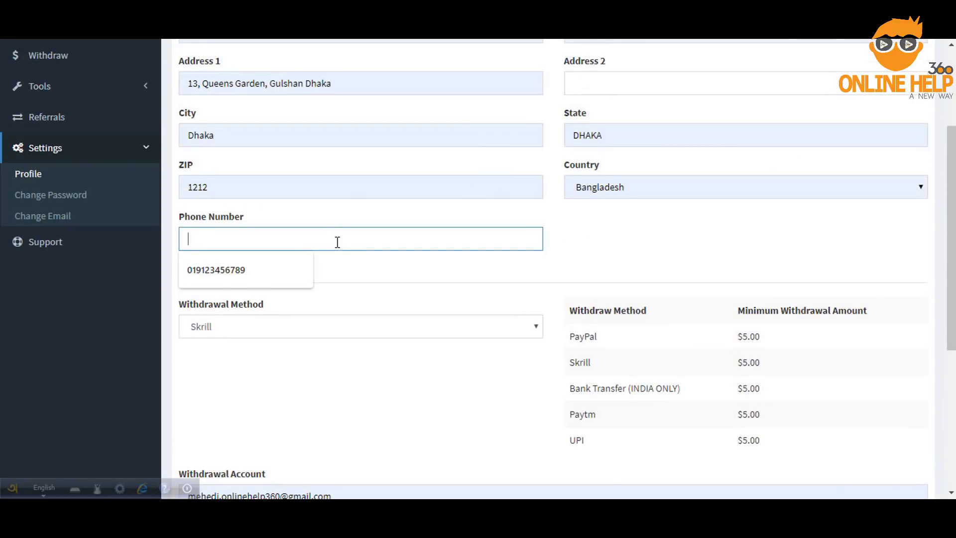
click(251, 272)
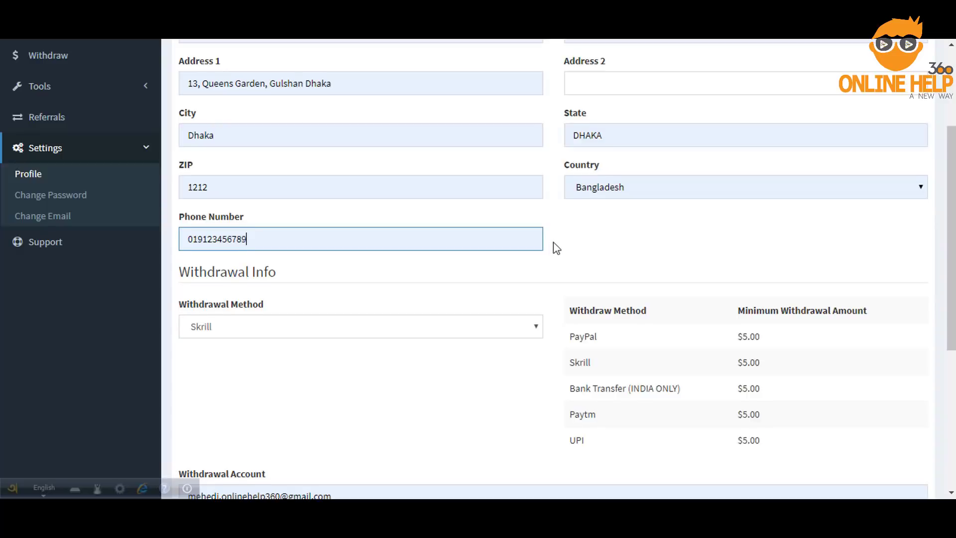
scroll(556, 248, down, 5)
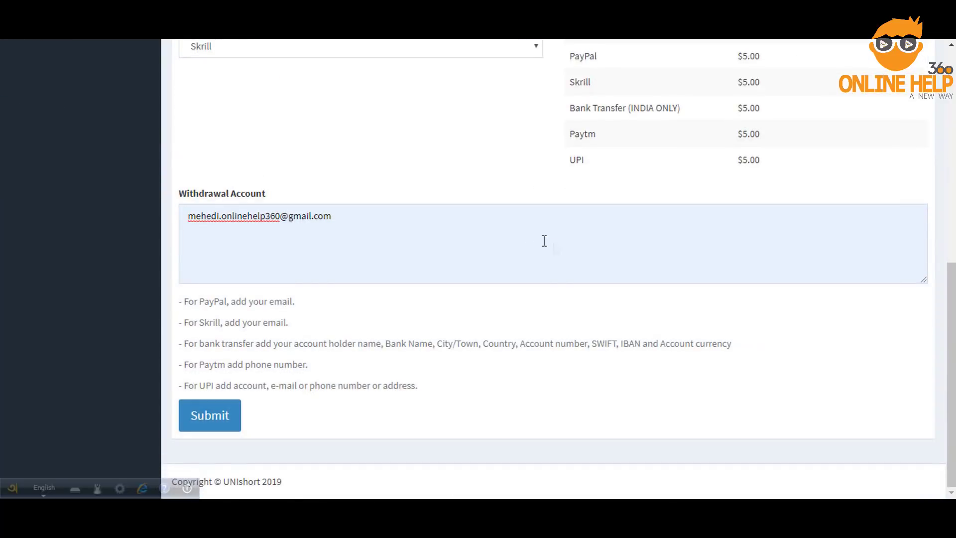
click(199, 428)
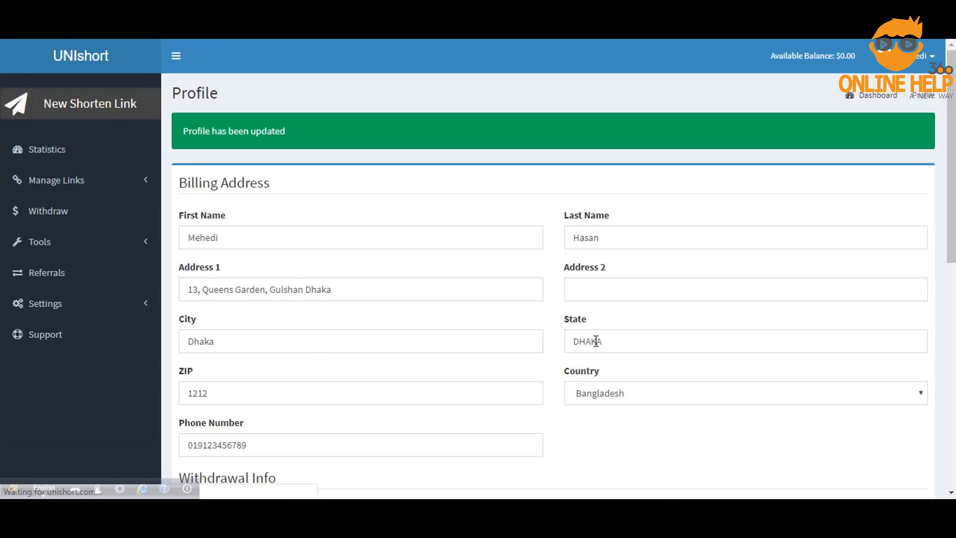
scroll(462, 286, down, 4)
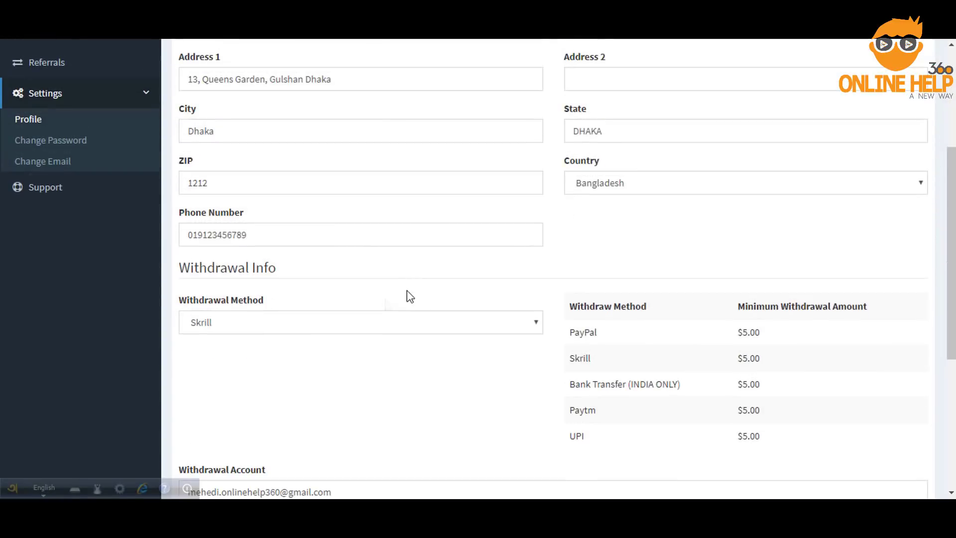
- View the Change Password page and return to the Statistics dashboard
click(64, 141)
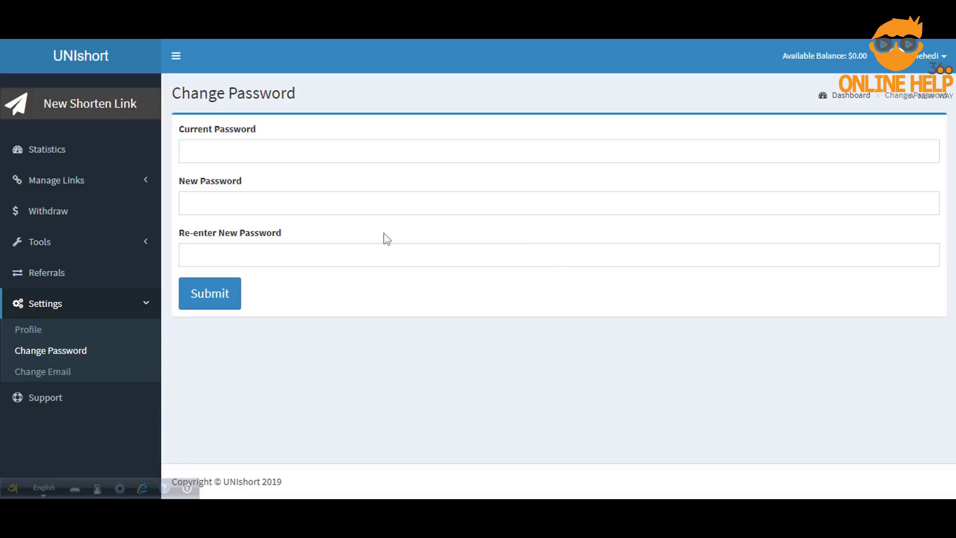
click(64, 115)
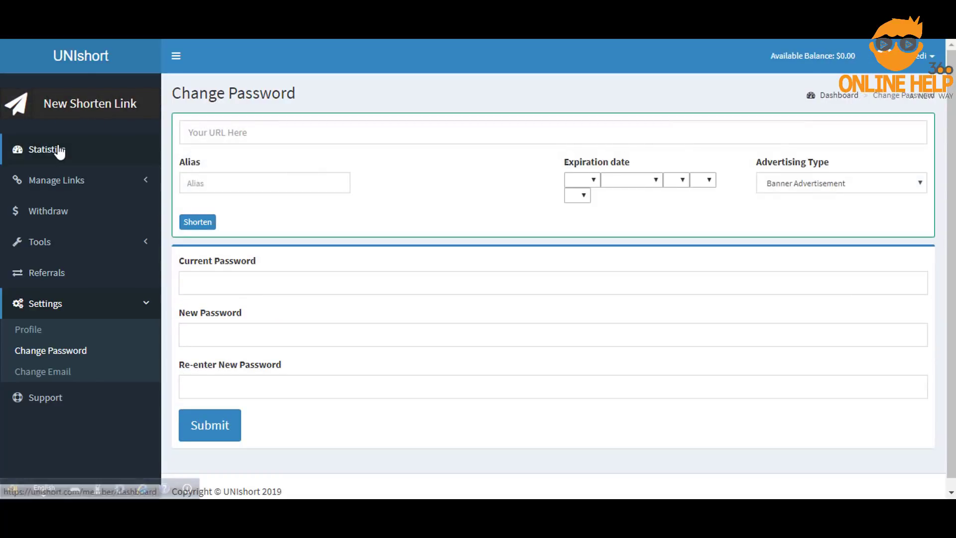
click(88, 66)
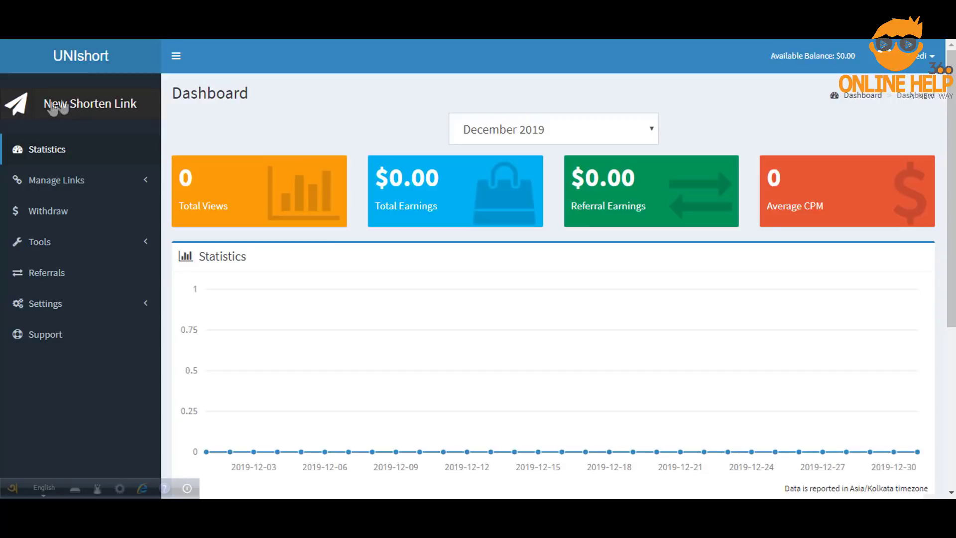
- Copy the address of prothomalo.com sports article 1630659 and shorten it in the New Shorten Link form with Banner Advertisement
click(89, 104)
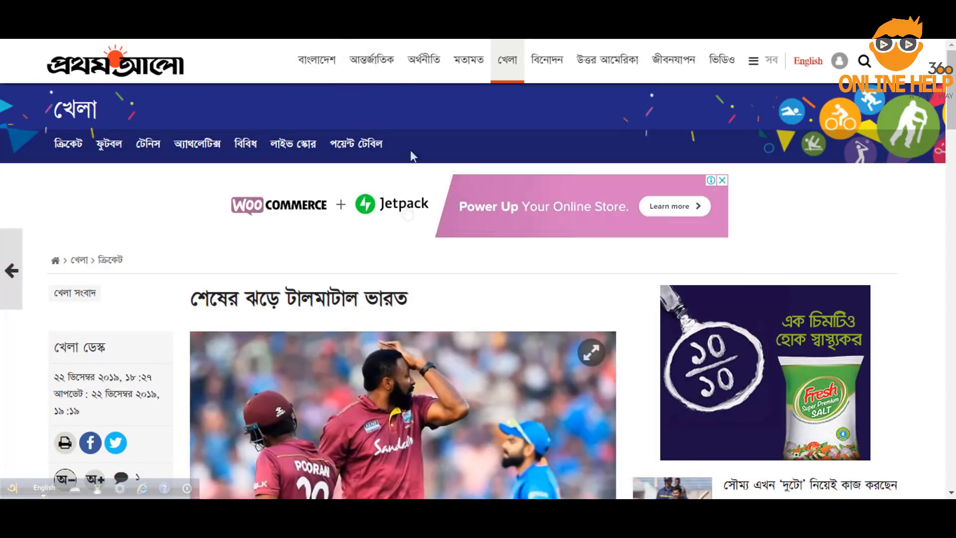
right_click(383, 29)
click(433, 104)
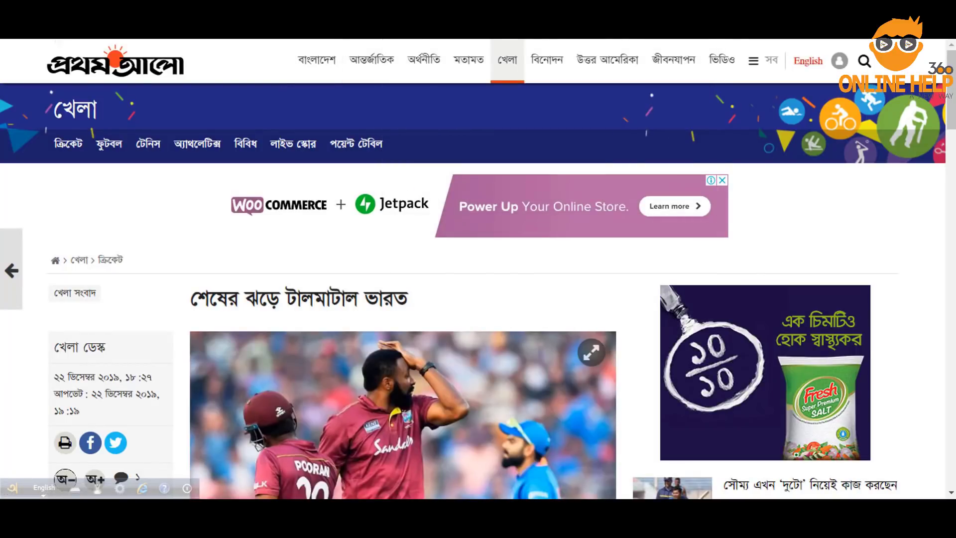
click(323, 25)
right_click(301, 131)
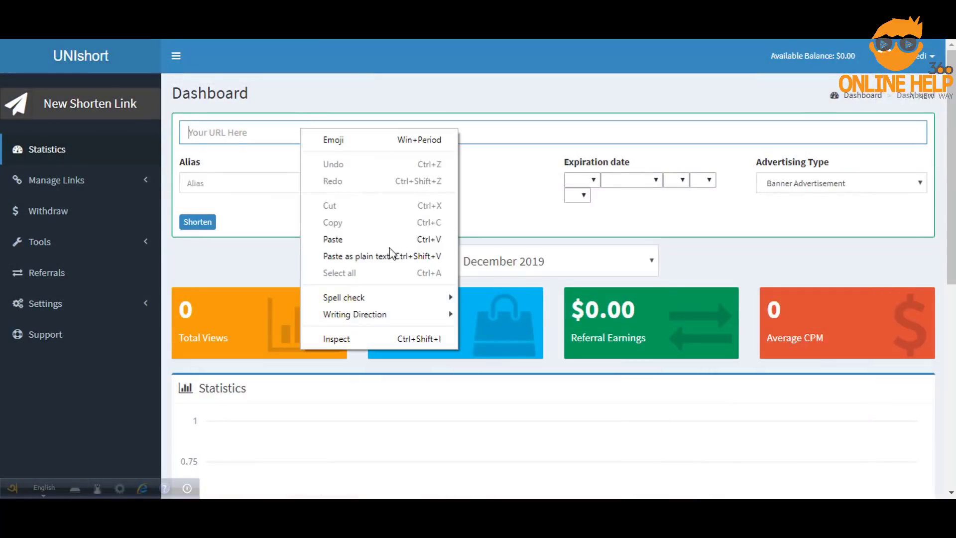
click(358, 241)
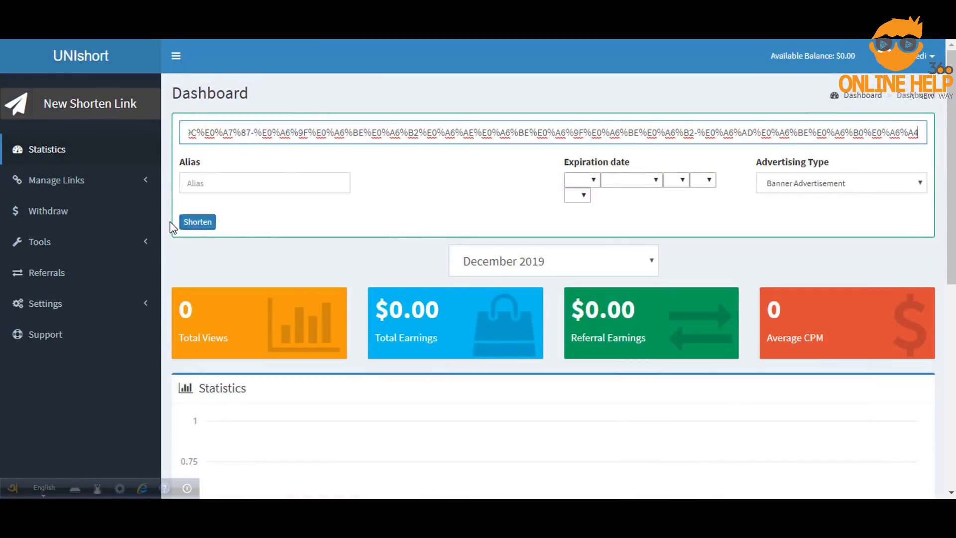
click(207, 221)
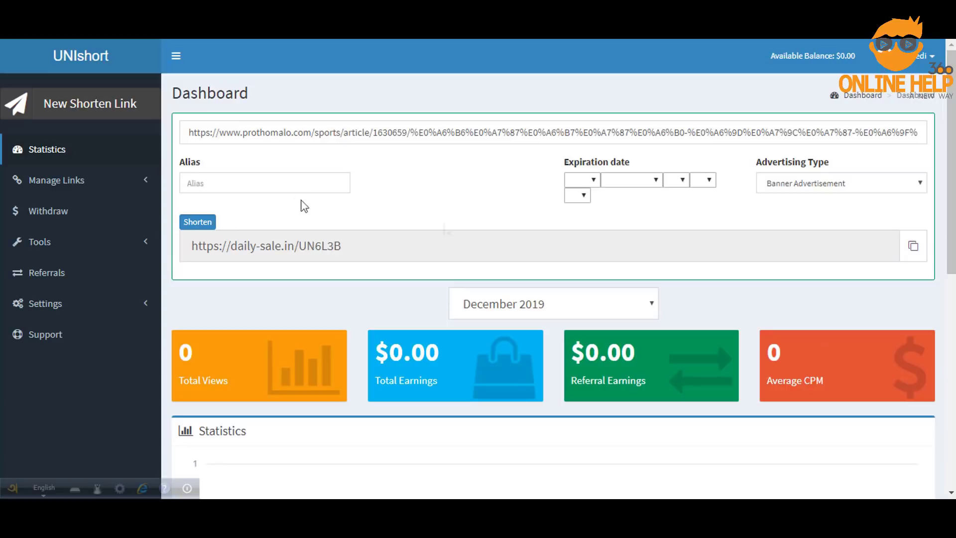
click(913, 245)
drag(194, 246, 343, 246)
right_click(295, 252)
click(319, 262)
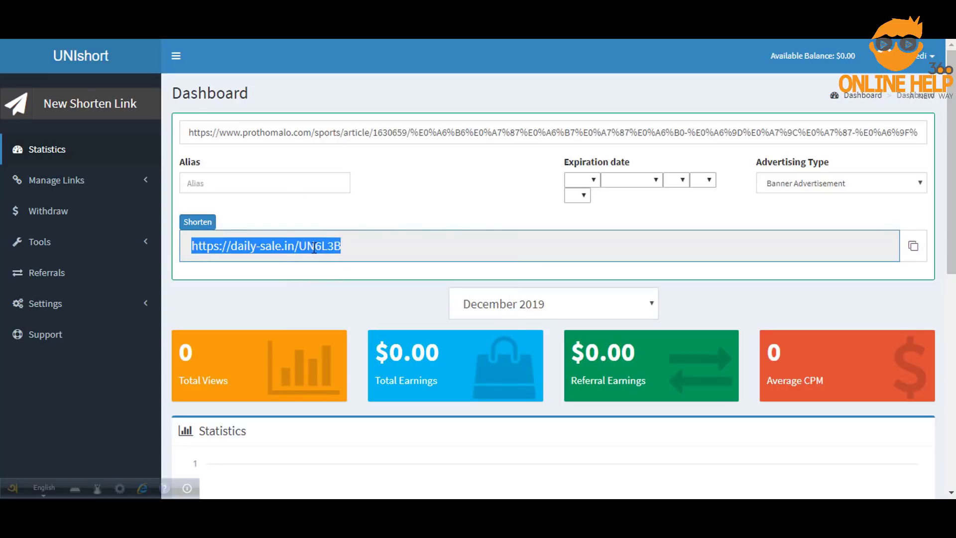
click(915, 245)
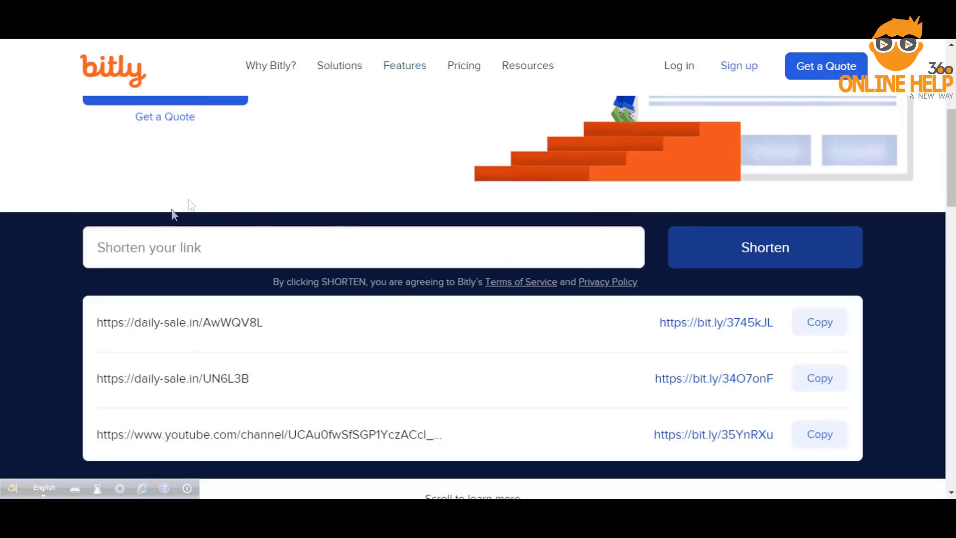
right_click(289, 246)
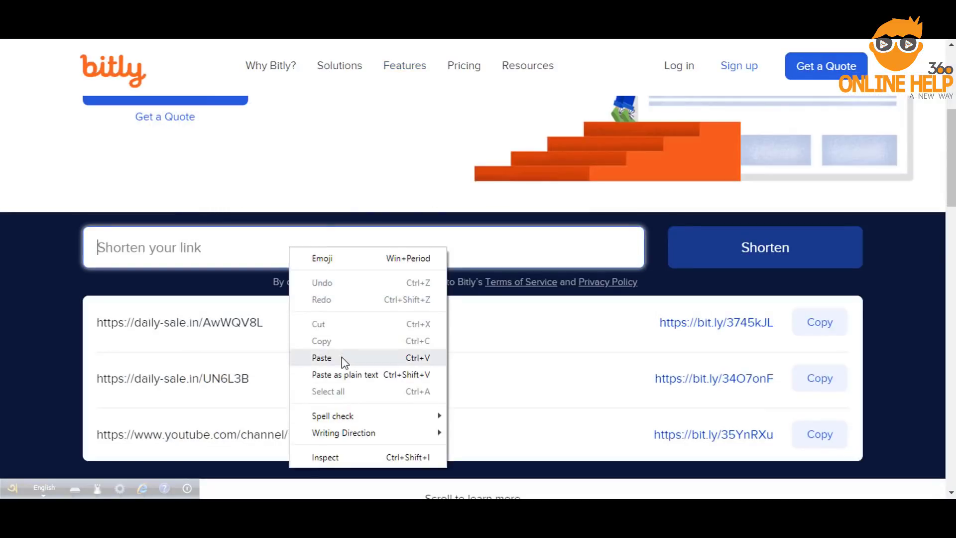
click(322, 357)
click(749, 249)
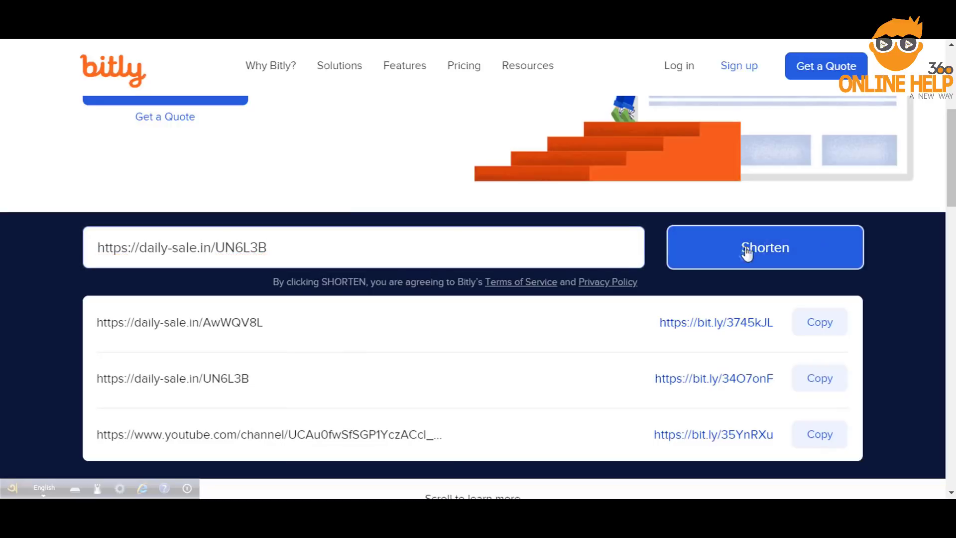
click(773, 250)
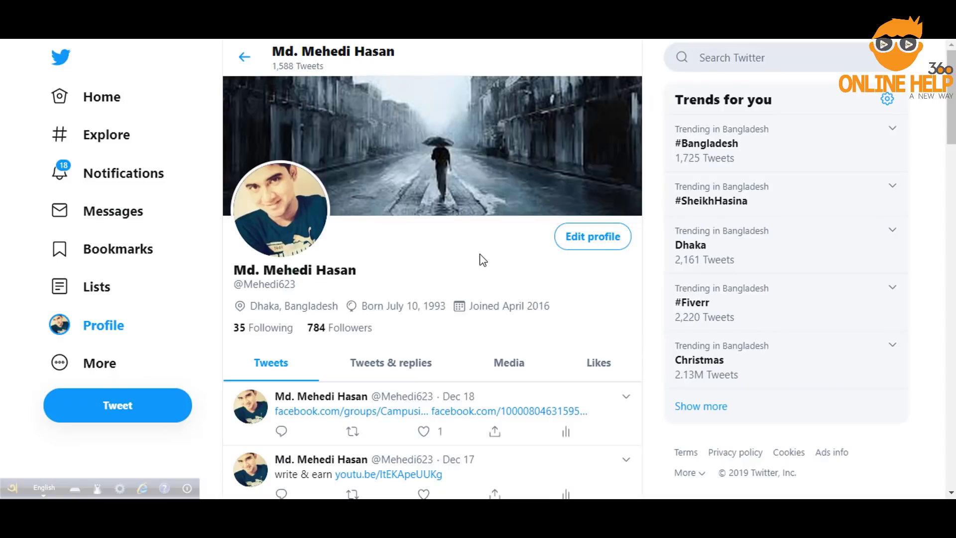
- Start a new tweet and paste in the headline "শেষের ঝড়ে টালমাটাল ভারত" copied from the Prothom Alo article
click(124, 410)
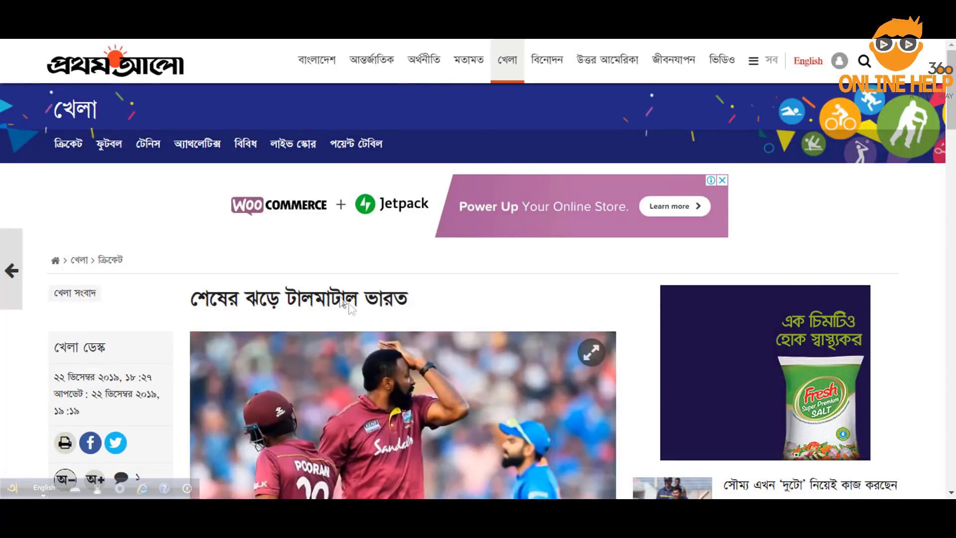
triple_click(333, 298)
right_click(342, 300)
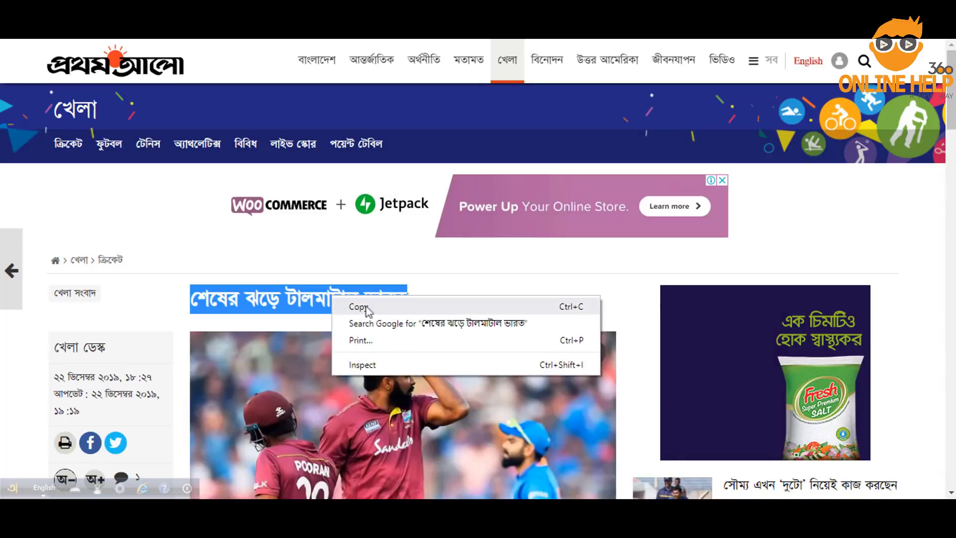
click(369, 309)
right_click(343, 298)
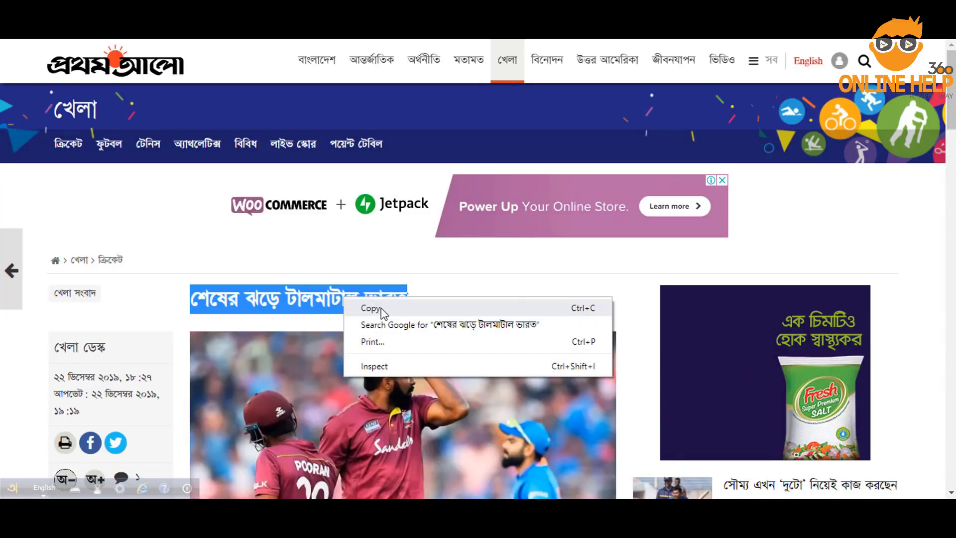
click(375, 313)
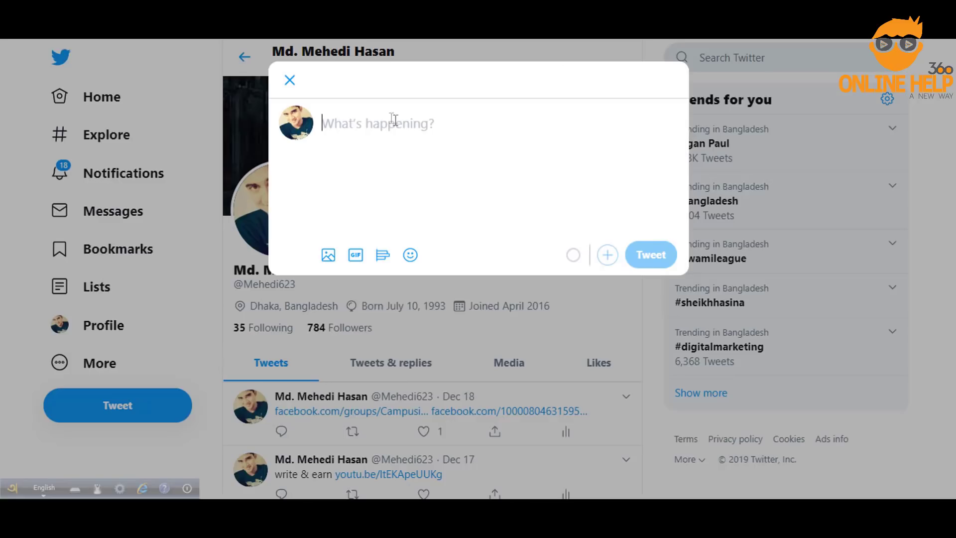
right_click(388, 126)
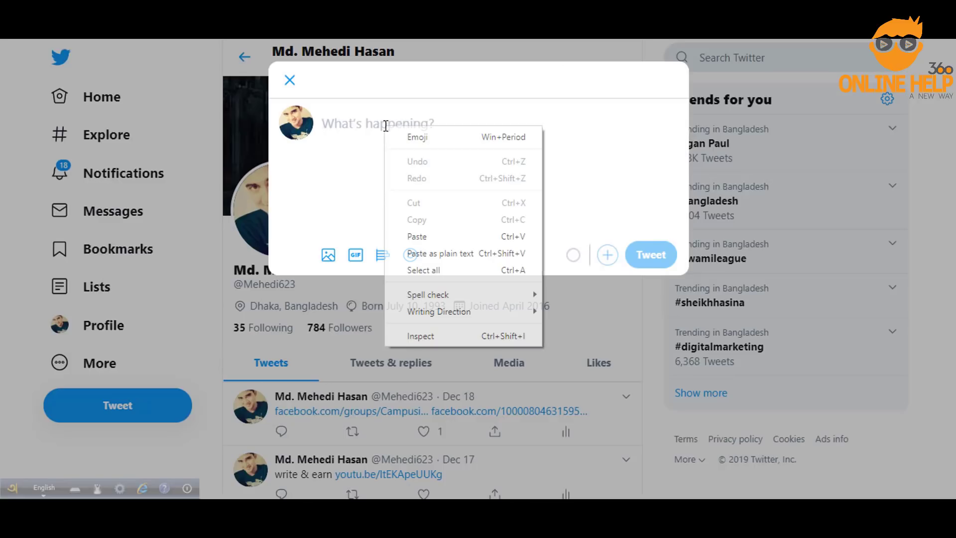
click(443, 233)
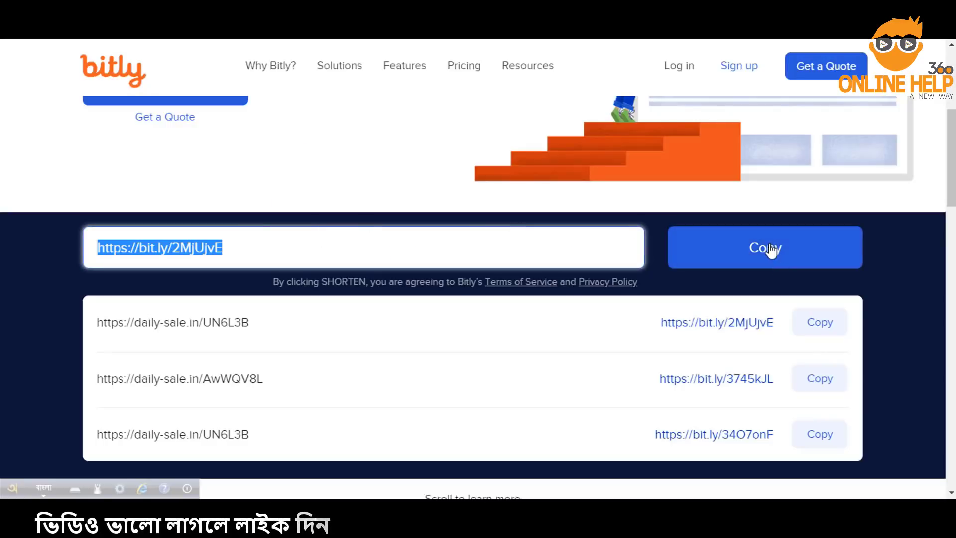
click(771, 249)
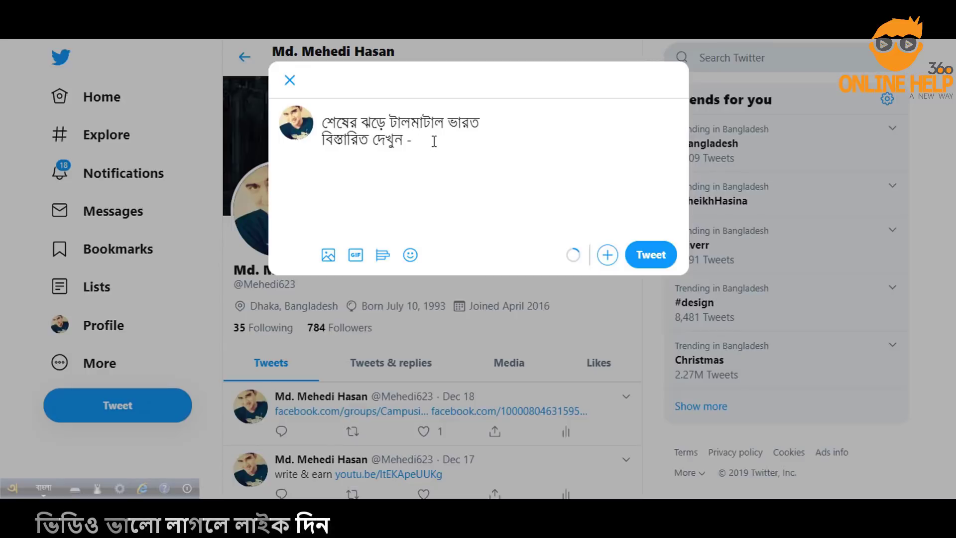
right_click(434, 141)
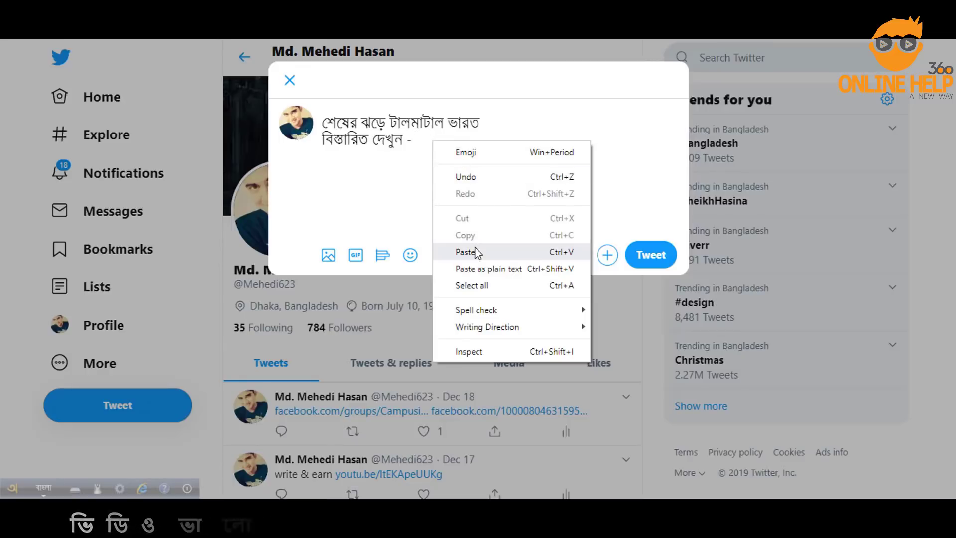
click(483, 251)
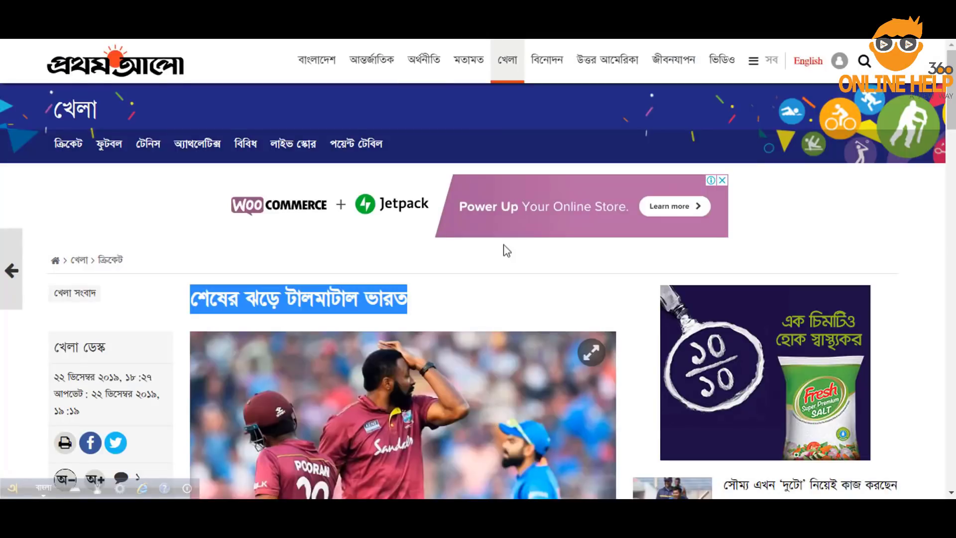
- Switch to the Prothom Alo article and save its main cricket photo to the Desktop under the suggested file name
scroll(548, 234, down, 4)
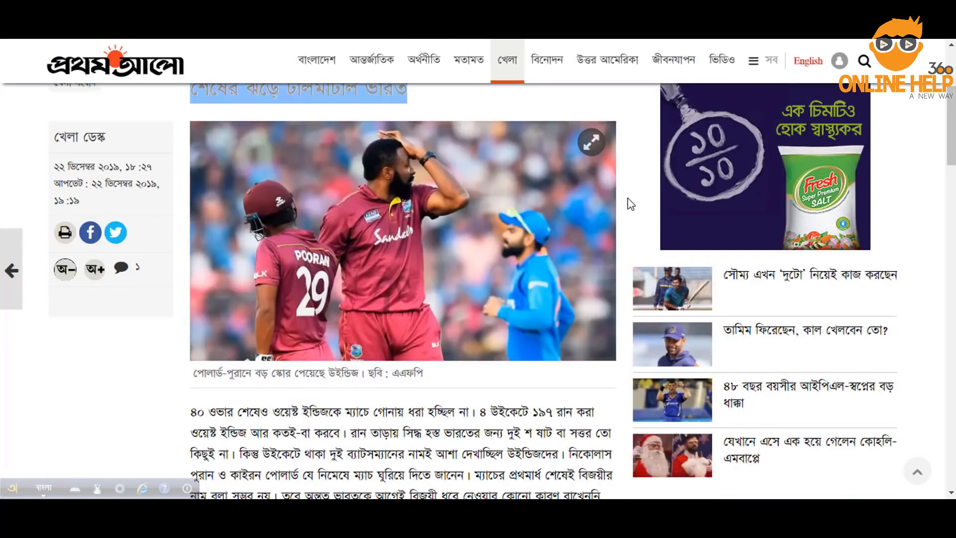
click(630, 203)
right_click(400, 197)
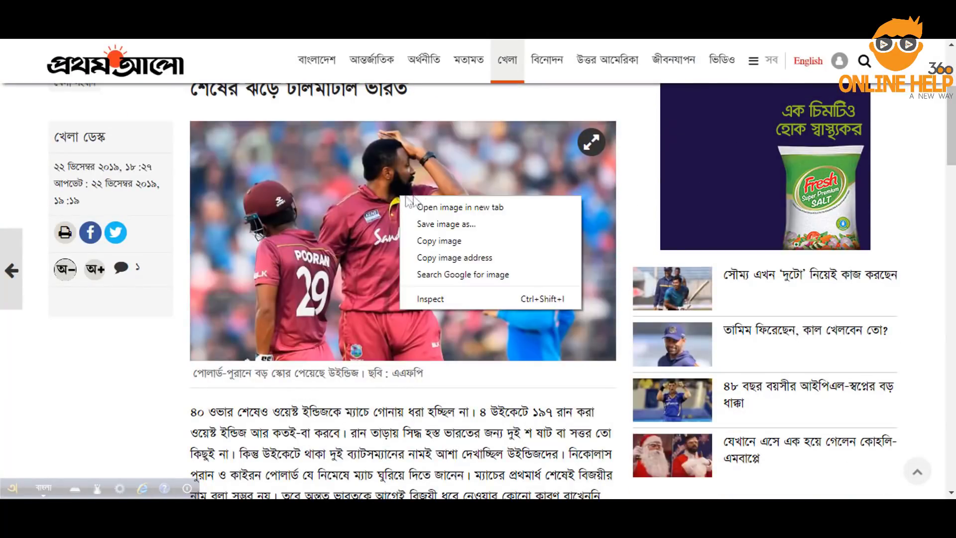
click(468, 225)
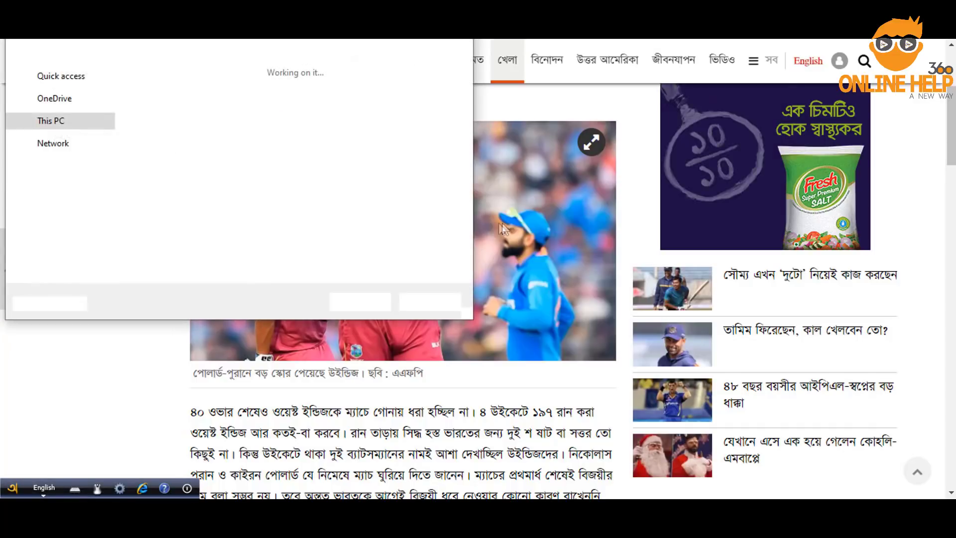
key(Return)
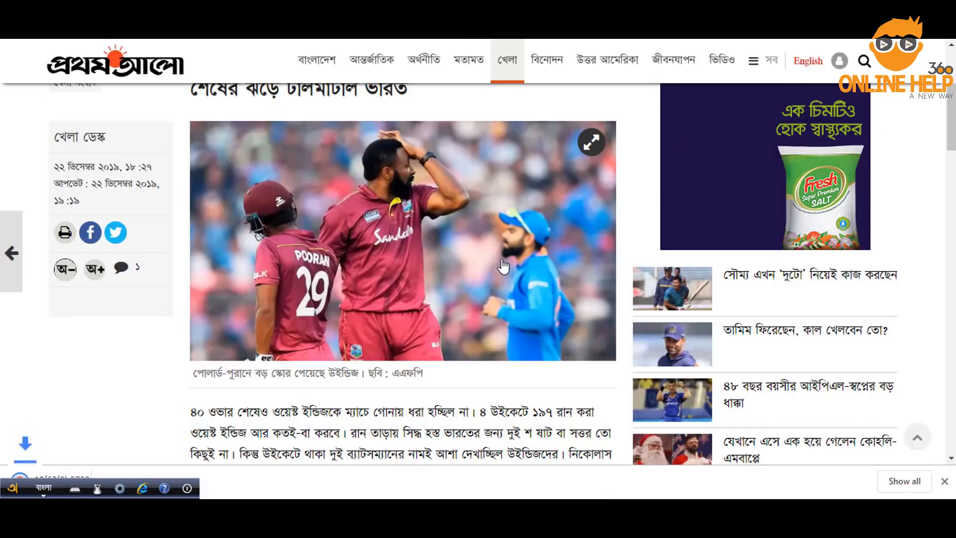
- Return to the Twitter draft and attach the saved cricket photo from the Desktop
key(ctrl+Tab)
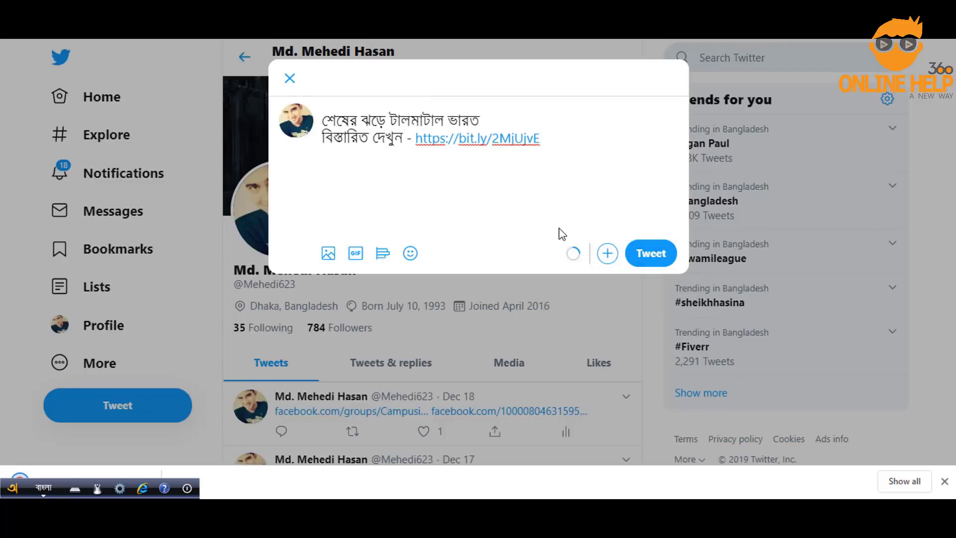
click(328, 254)
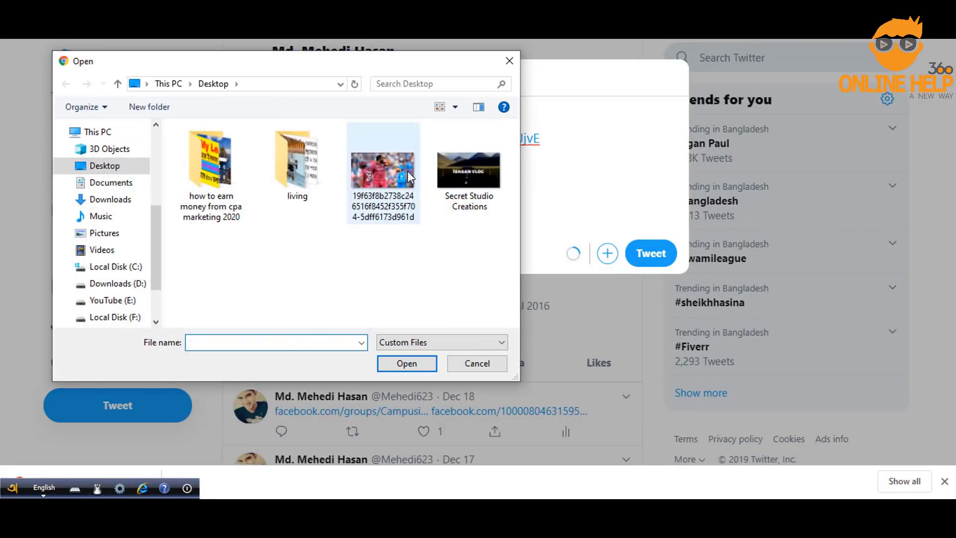
click(398, 172)
click(411, 363)
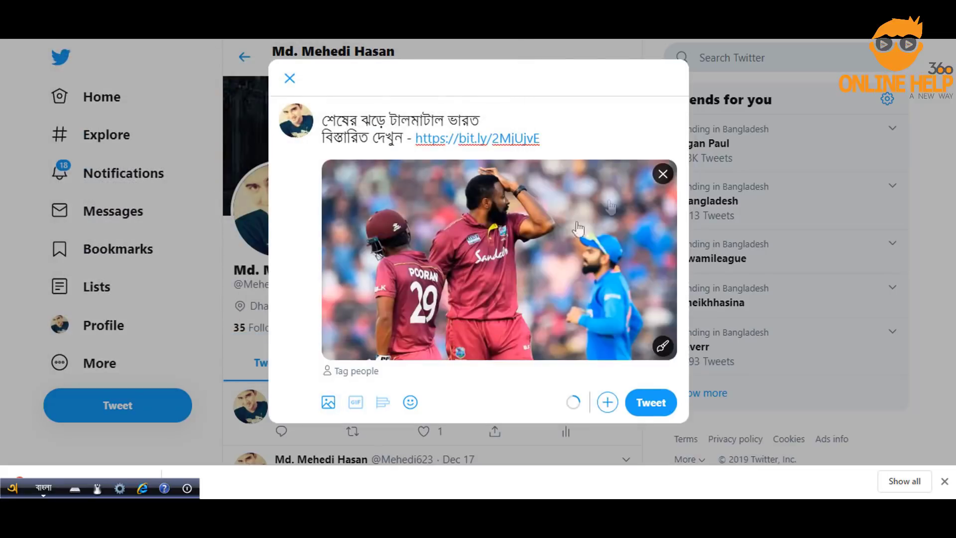
- Add blank lines below the Bitly link in the tweet and switch the keyboard language from Bangla to English
click(572, 132)
key(Return)
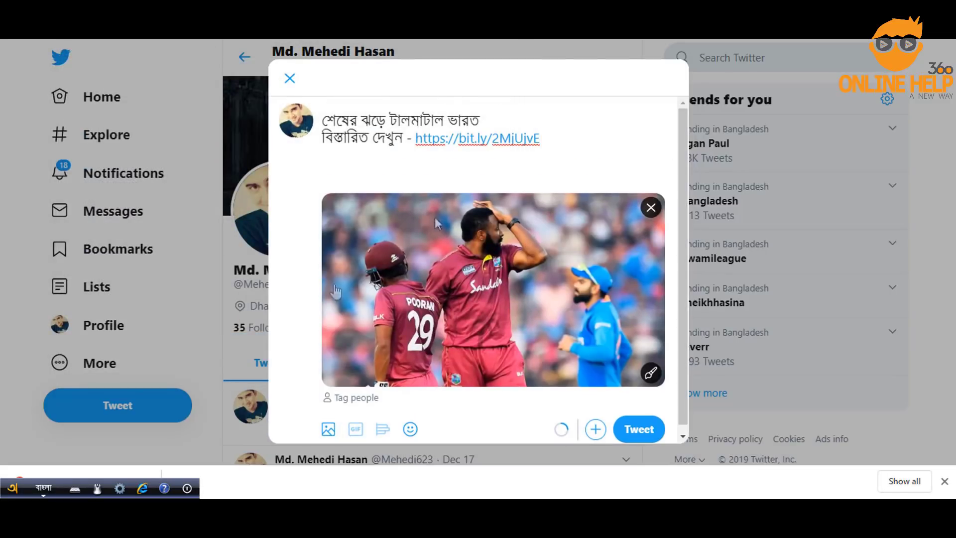
click(26, 493)
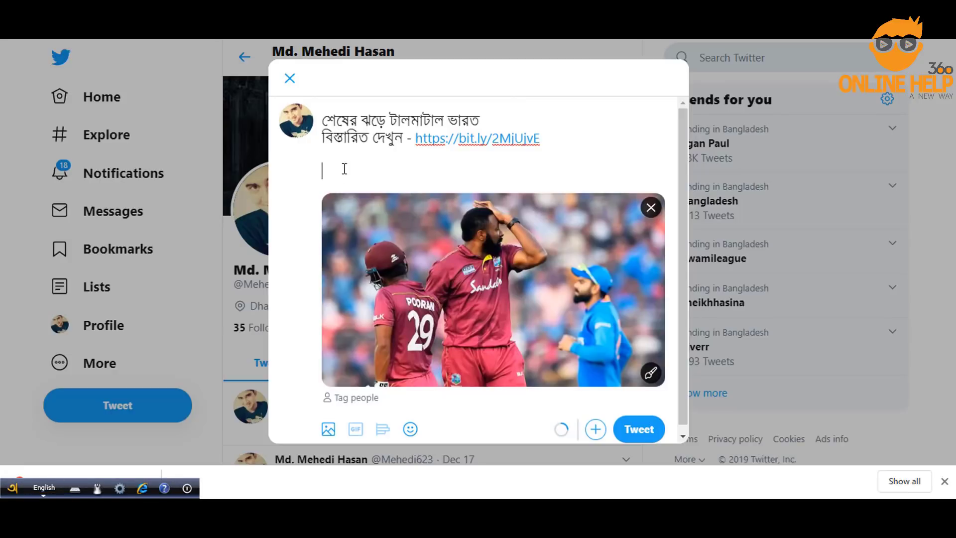